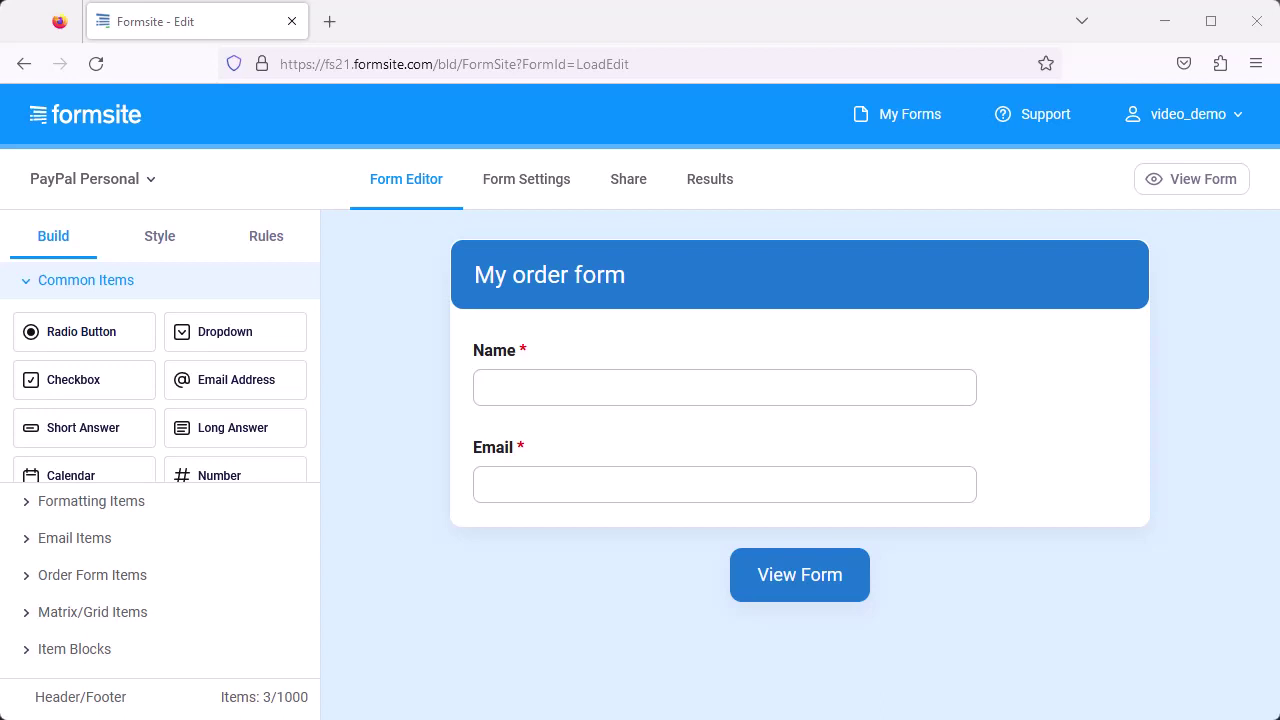
# Add a required 'Choose your product' pricing question offering Item A ($0.99) and Item B ($3.00).
pyautogui.click(229, 566)
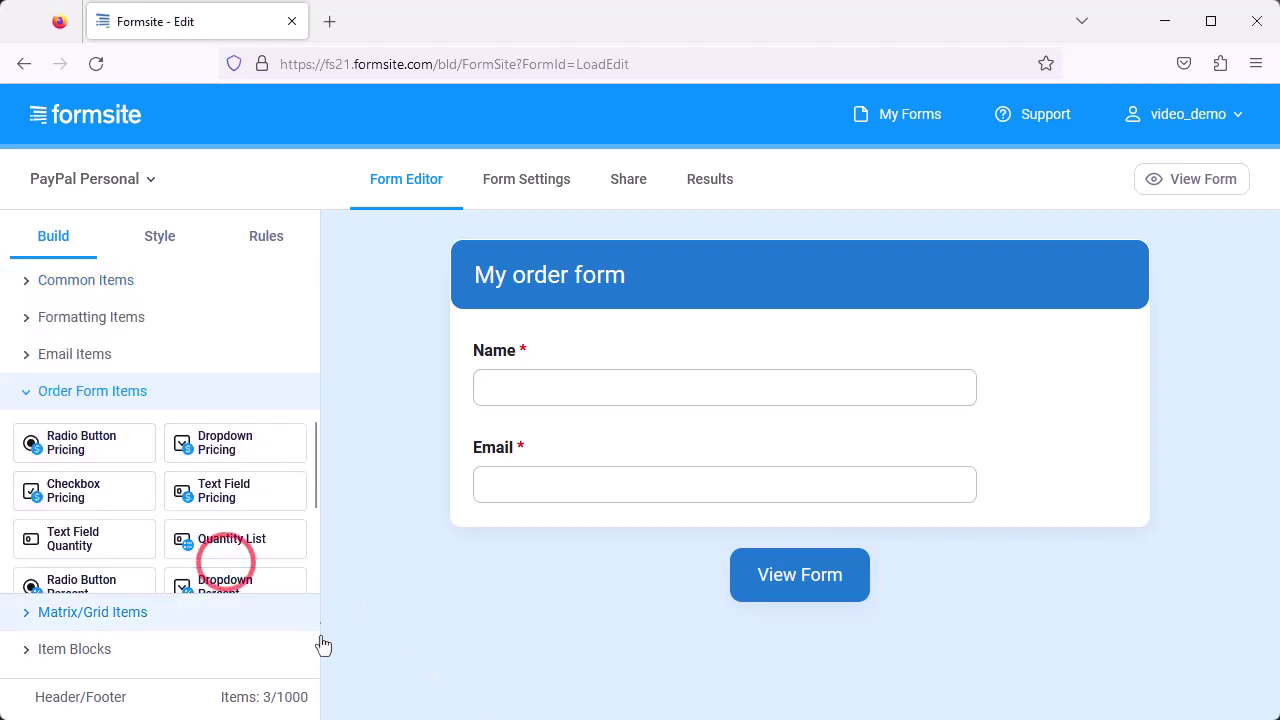
pyautogui.moveTo(94, 445); pyautogui.dragTo(491, 514)
pyautogui.write('Choose your product')
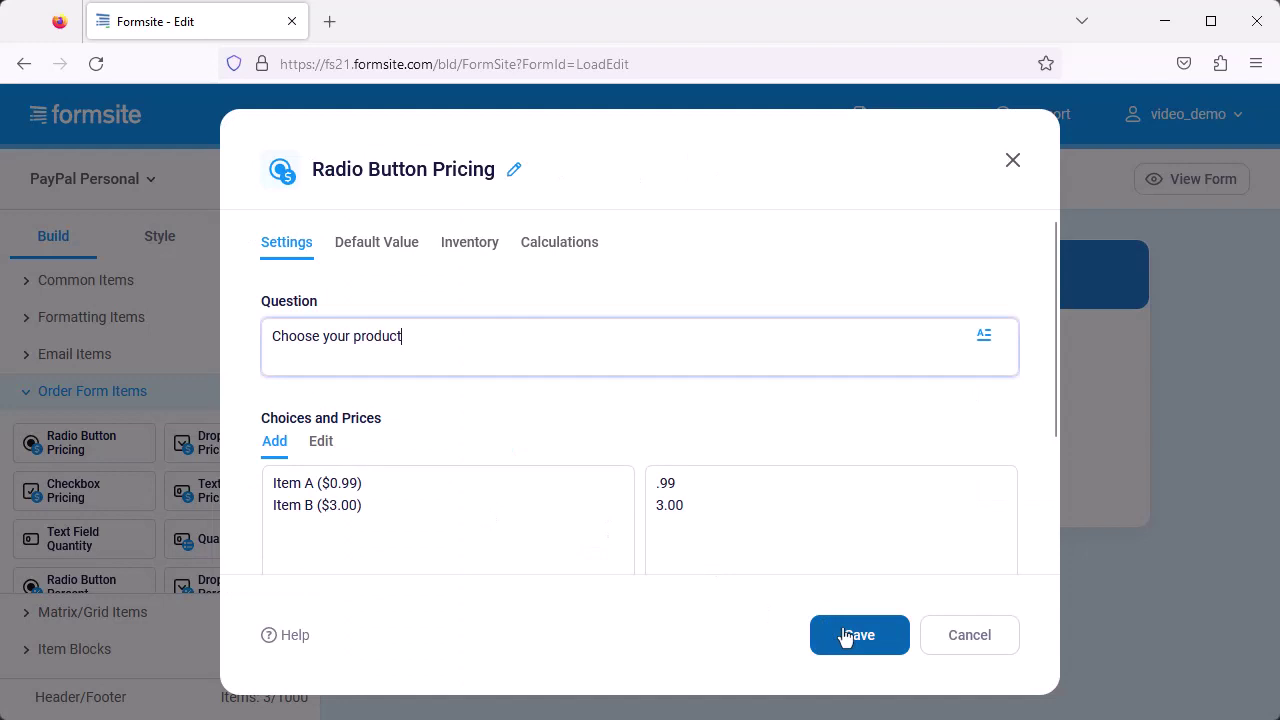
pyautogui.click(845, 633)
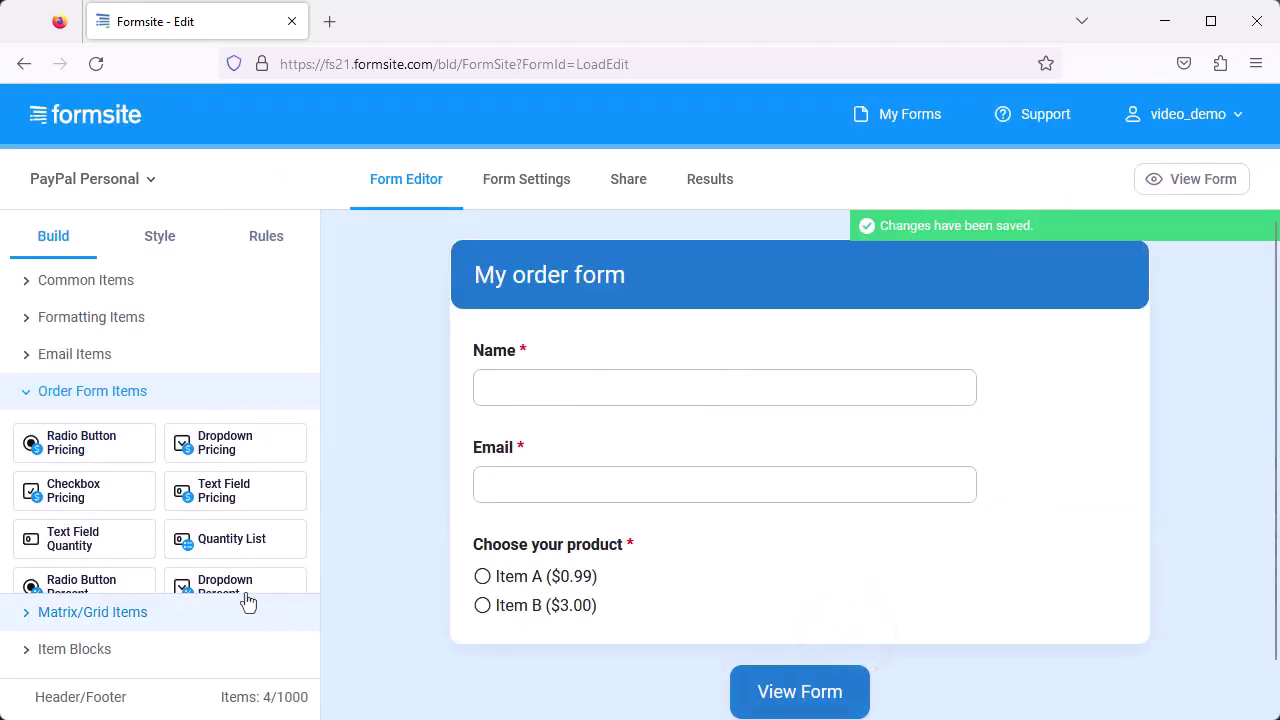
# Add a Current Total running total to the form and save it.
pyautogui.scroll(-1, 262, 560)
pyautogui.scroll(-1, 225, 565)
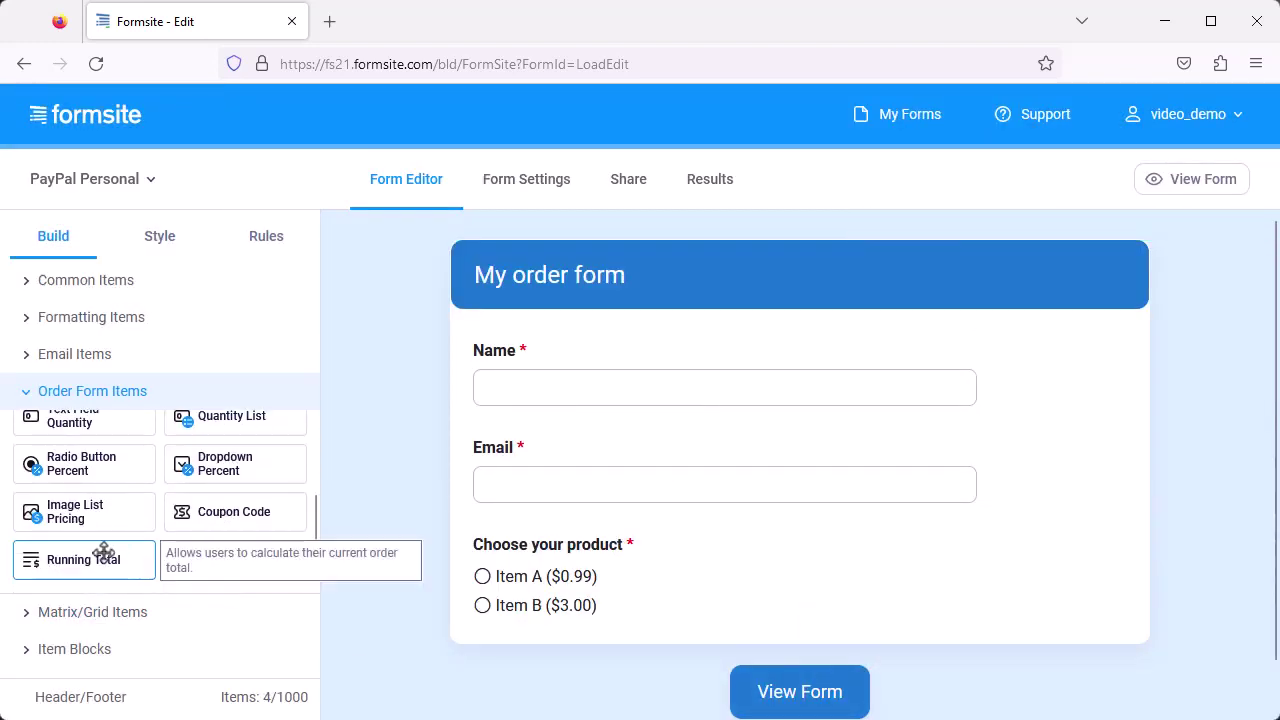
pyautogui.moveTo(105, 552)
pyautogui.mouseDown()
pyautogui.moveTo(608, 606)
pyautogui.moveTo(629, 597)
pyautogui.mouseUp()
pyautogui.click(862, 634)
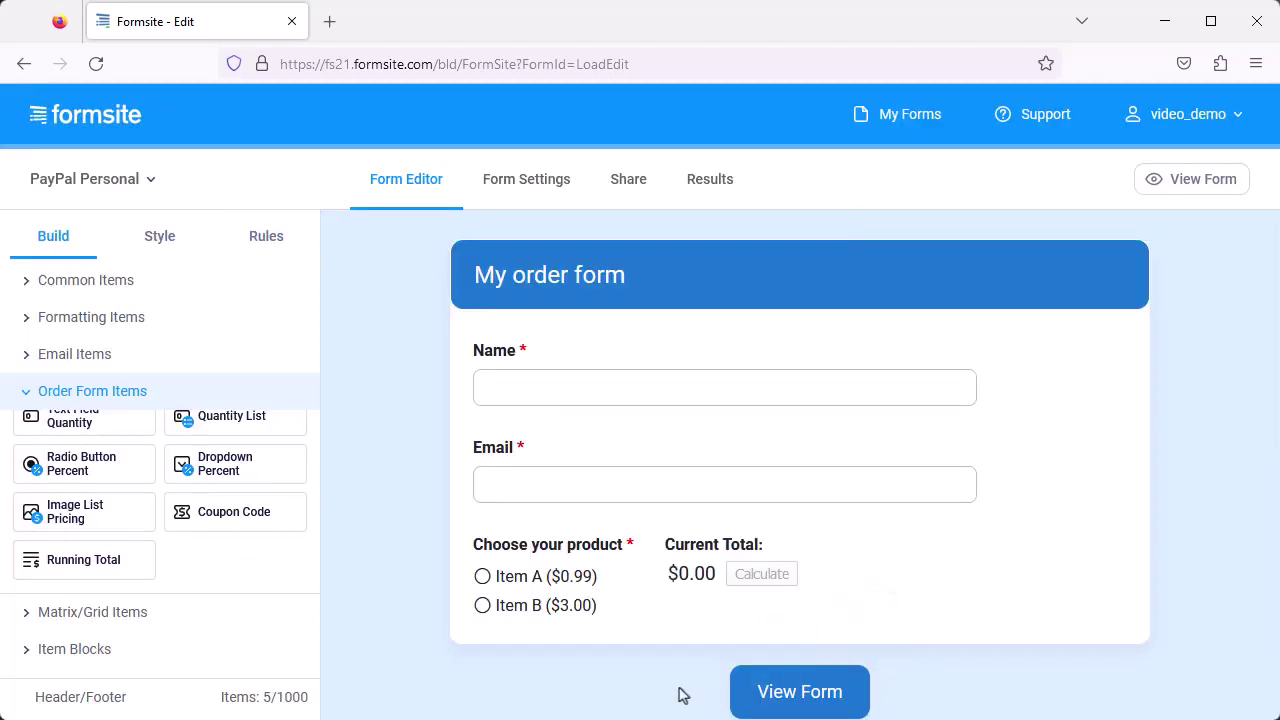
# Add PayPal Personal as the form's payment processor under Form Settings > Payments.
pyautogui.click(516, 184)
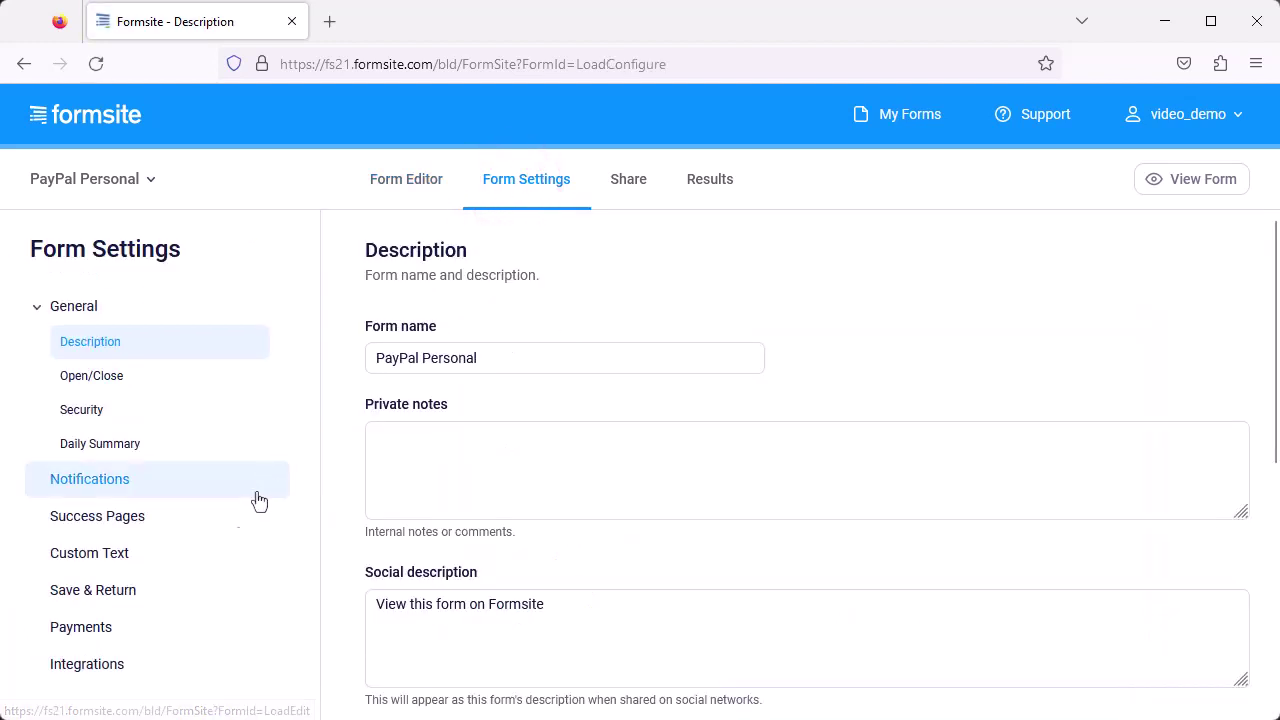
pyautogui.click(179, 632)
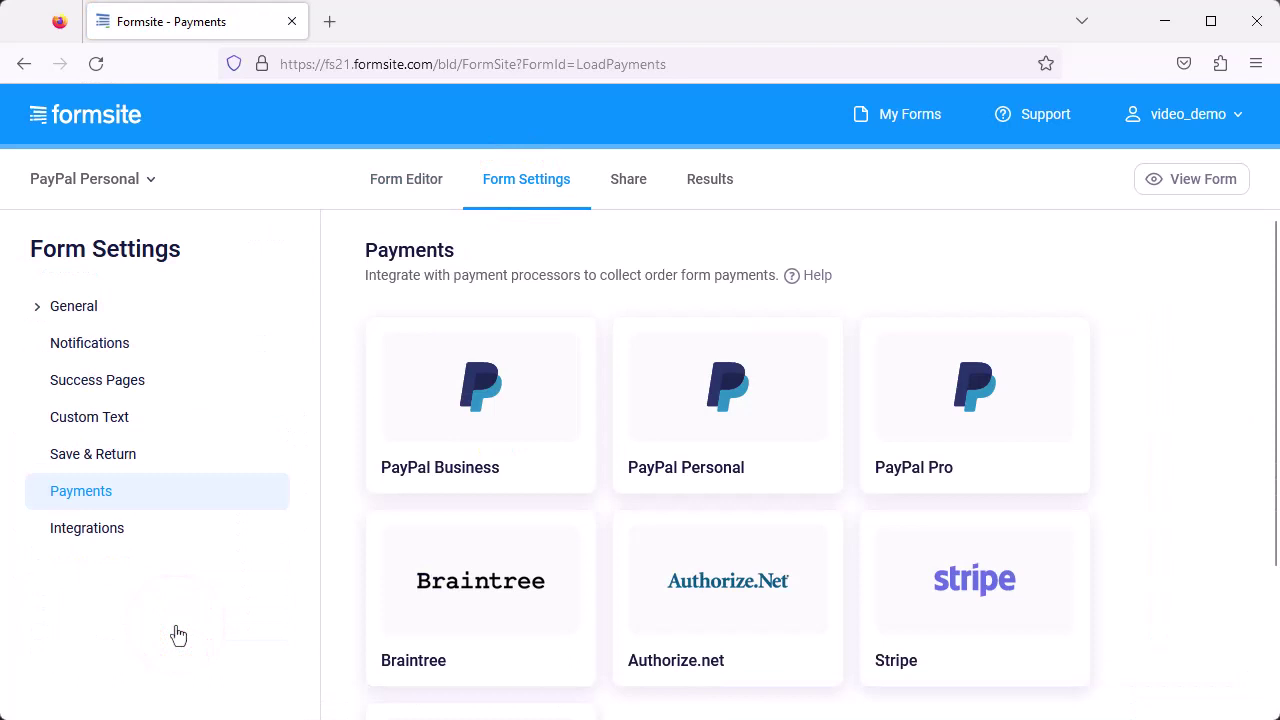
pyautogui.moveTo(727, 405)
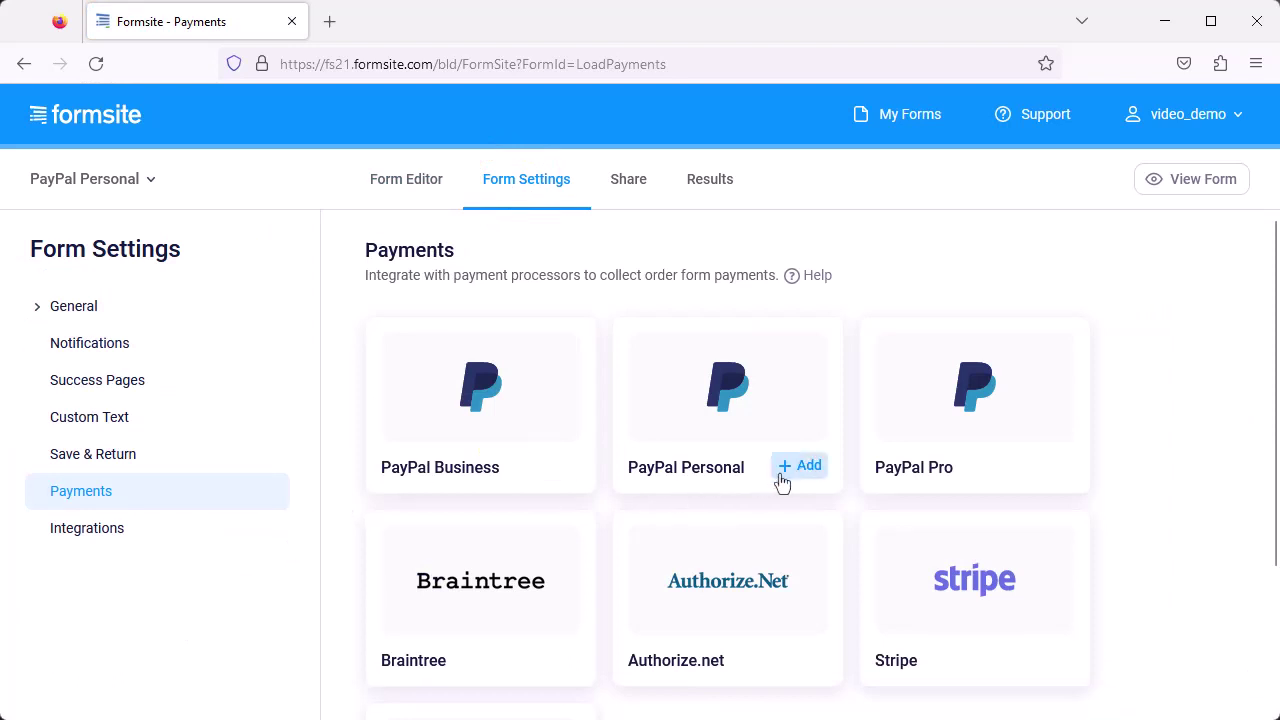
pyautogui.click(804, 467)
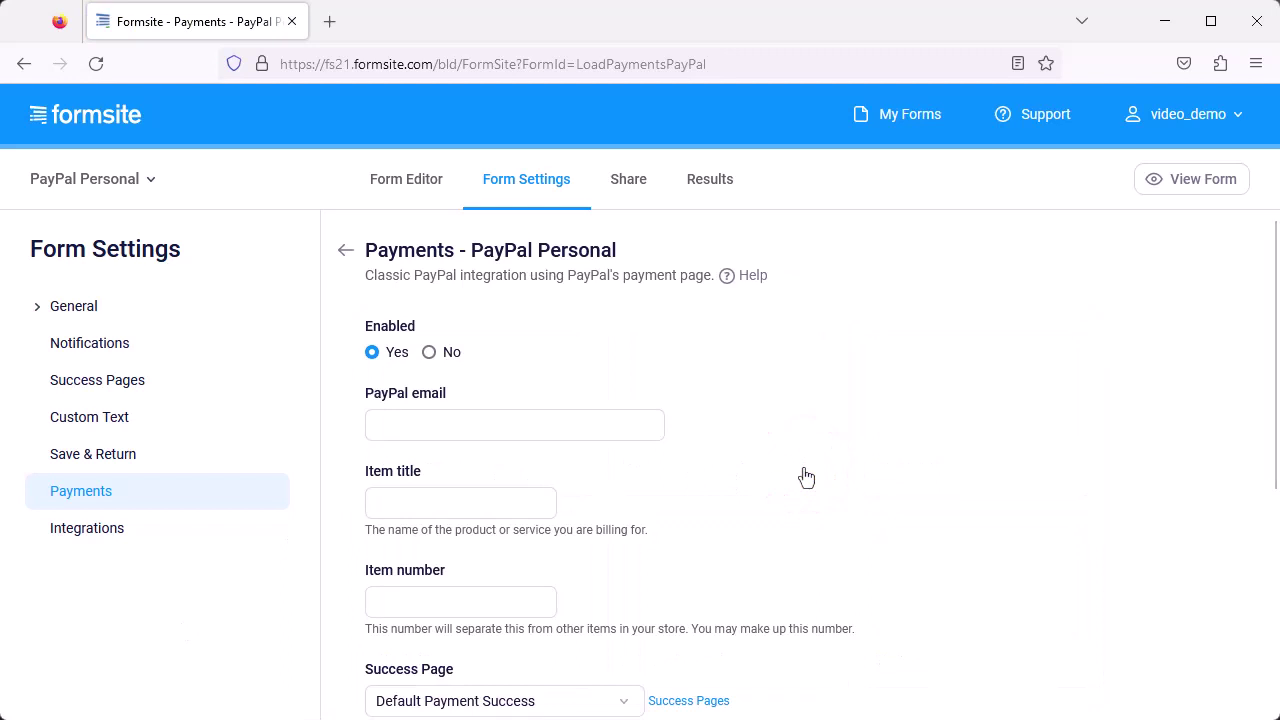
pyautogui.click(602, 432)
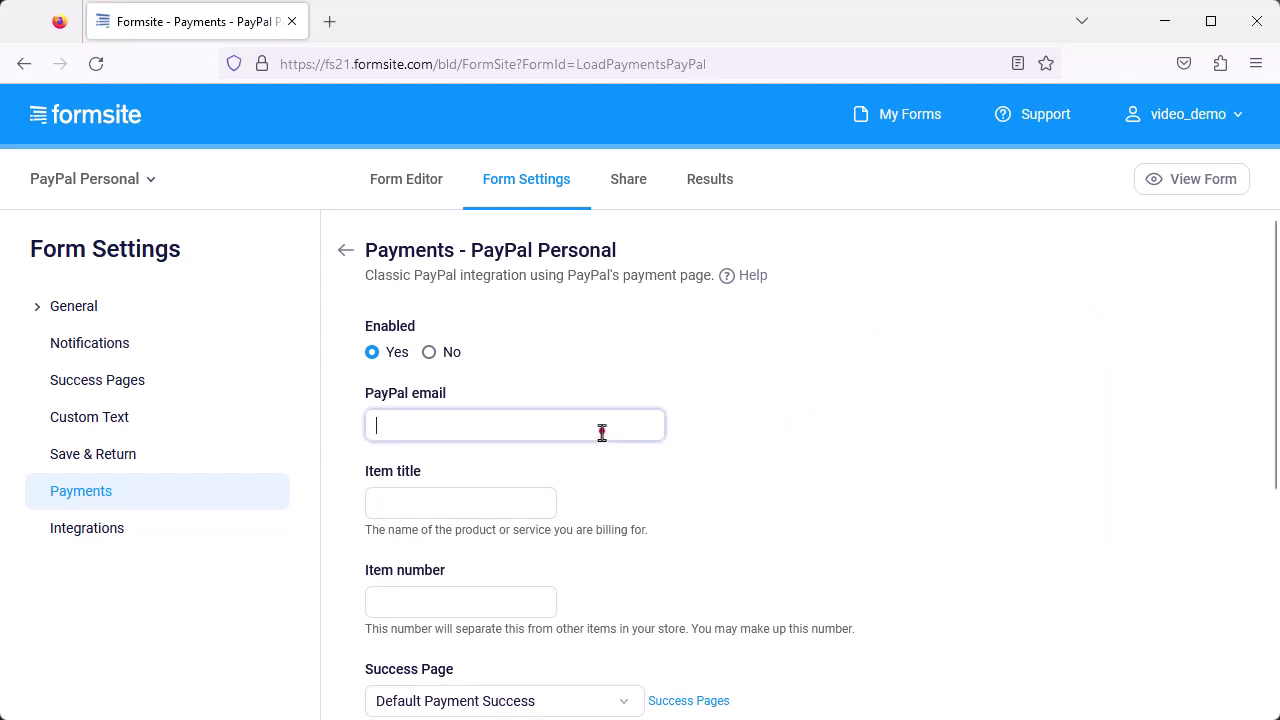
pyautogui.write('goodbuyer@example.com')
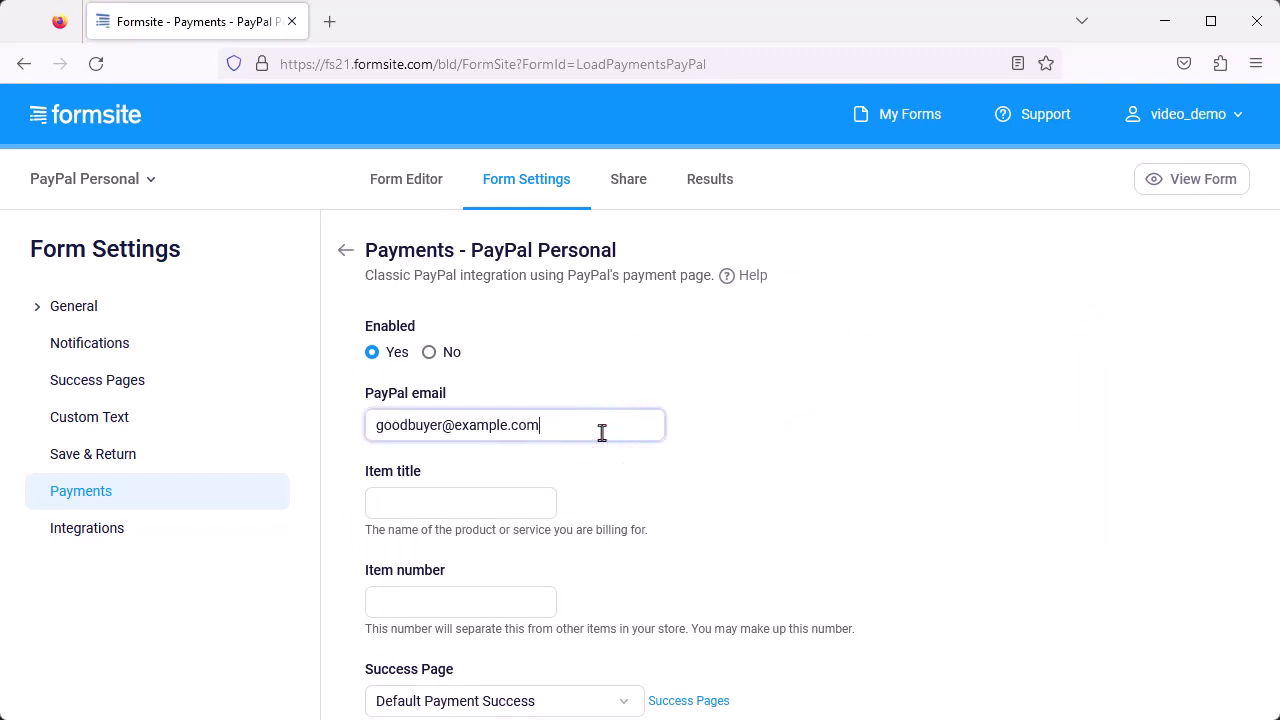
pyautogui.click(530, 502)
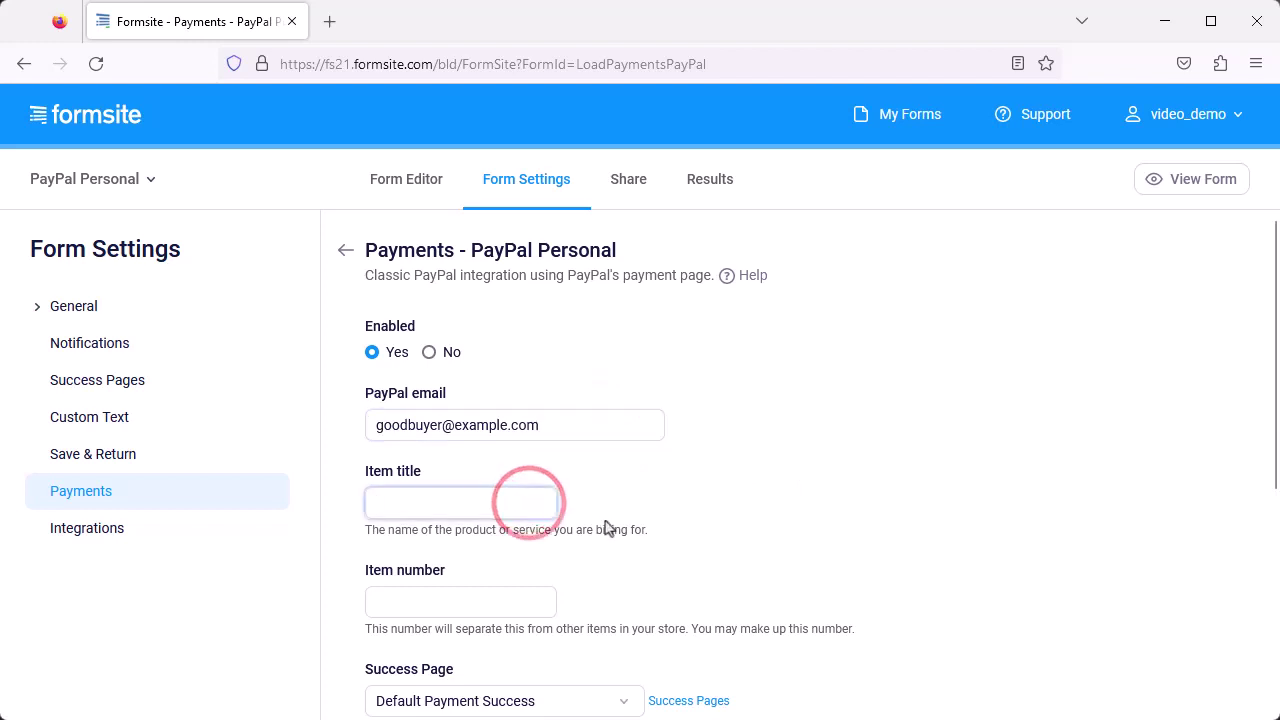
pyautogui.write('Formsite order form')
pyautogui.click(523, 600)
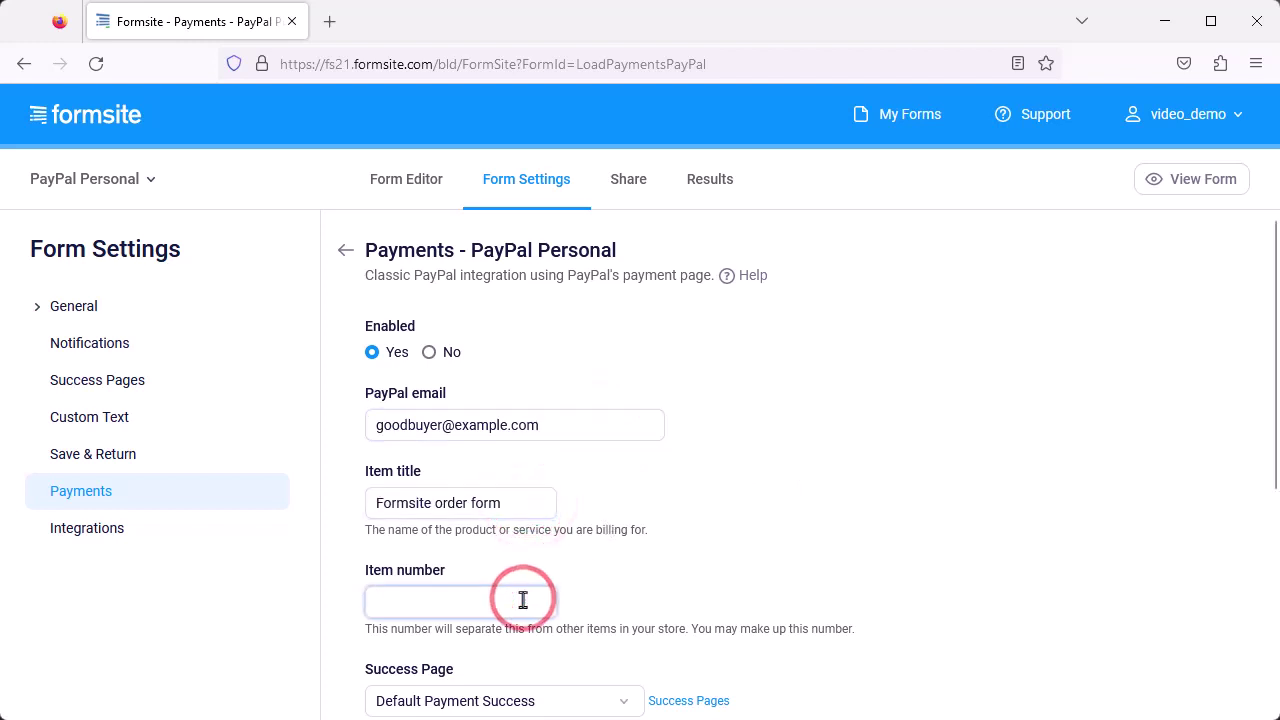
pyautogui.write('1')
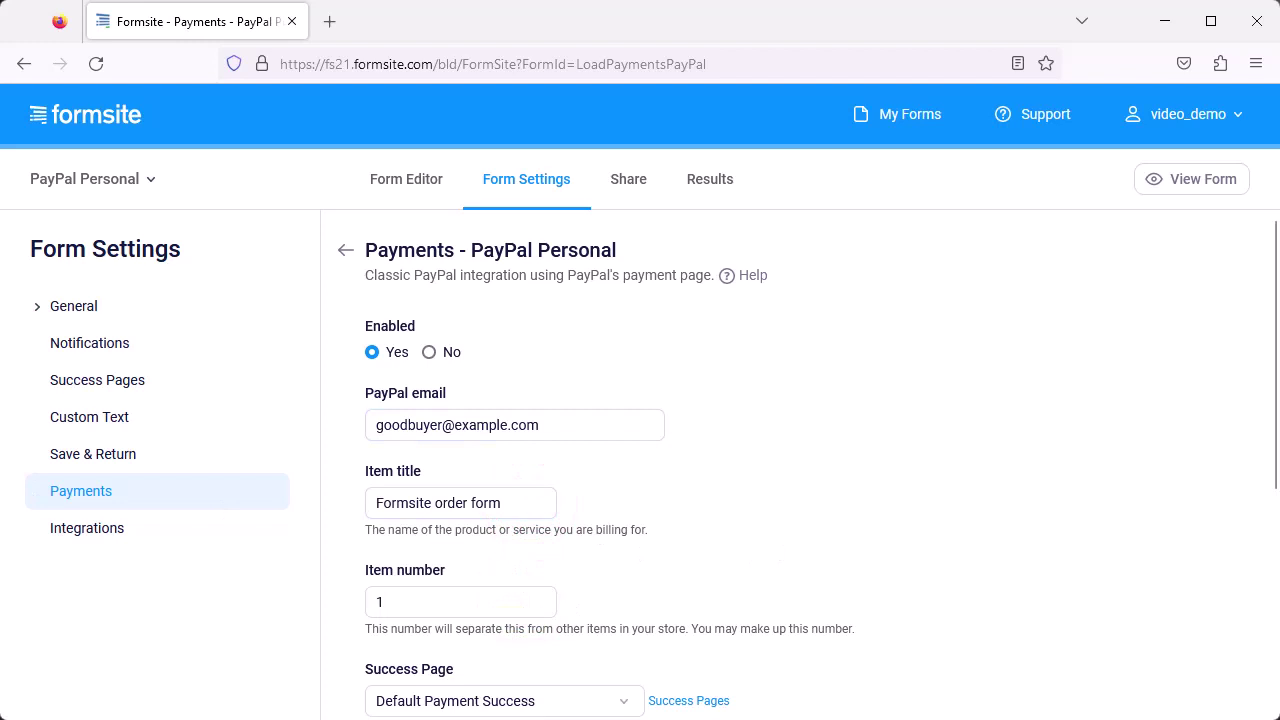
pyautogui.scroll(-4, 806, 600)
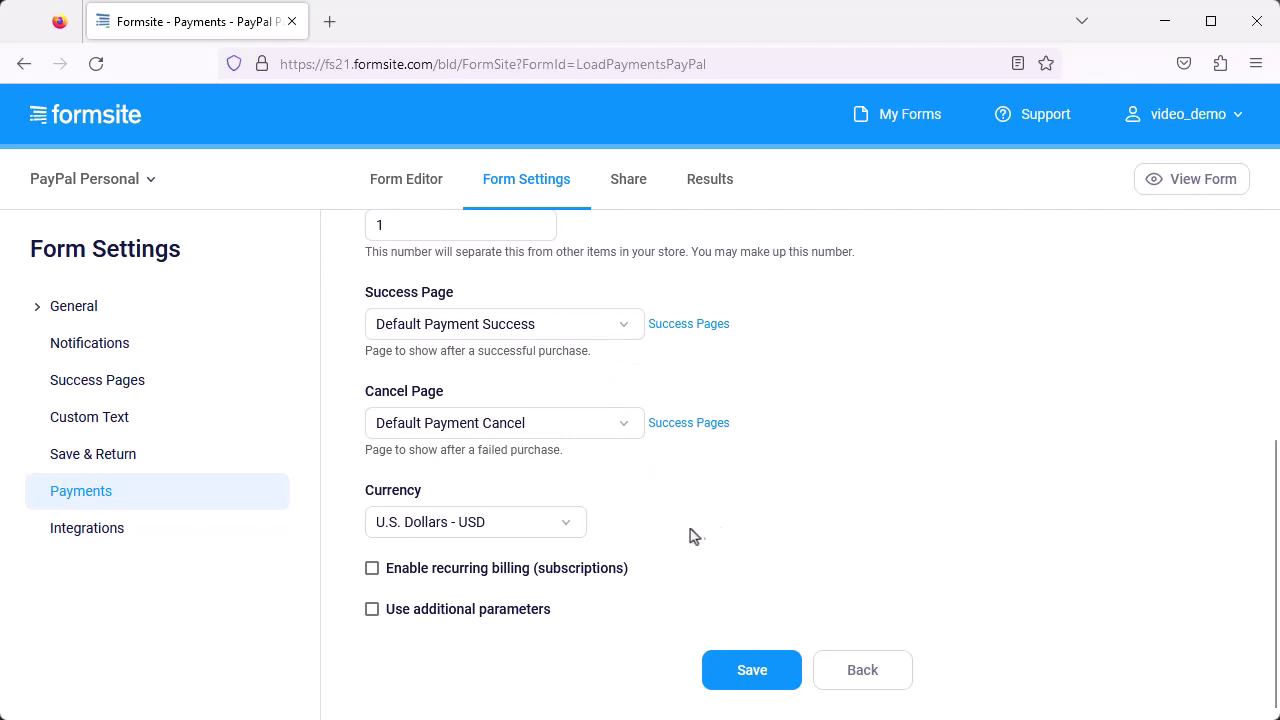
# Keep U.S. Dollars as the currency and try recurring billing, leaving it off.
pyautogui.click(566, 524)
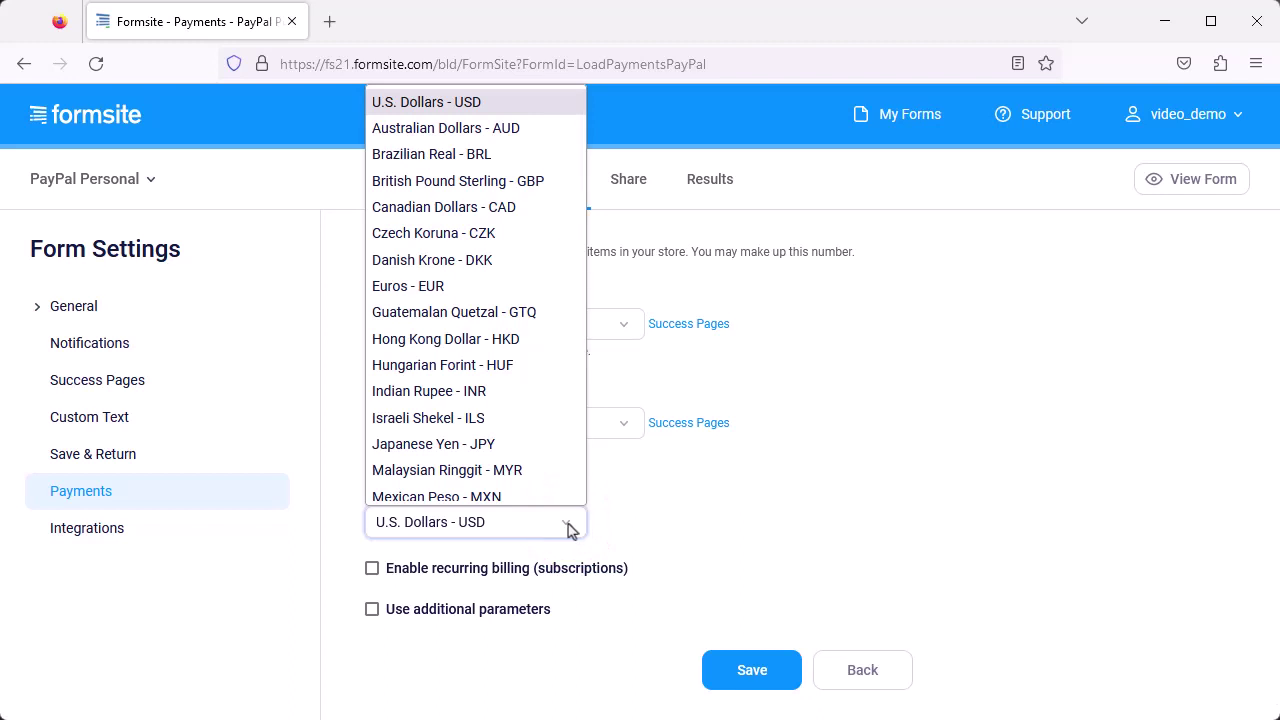
pyautogui.click(568, 526)
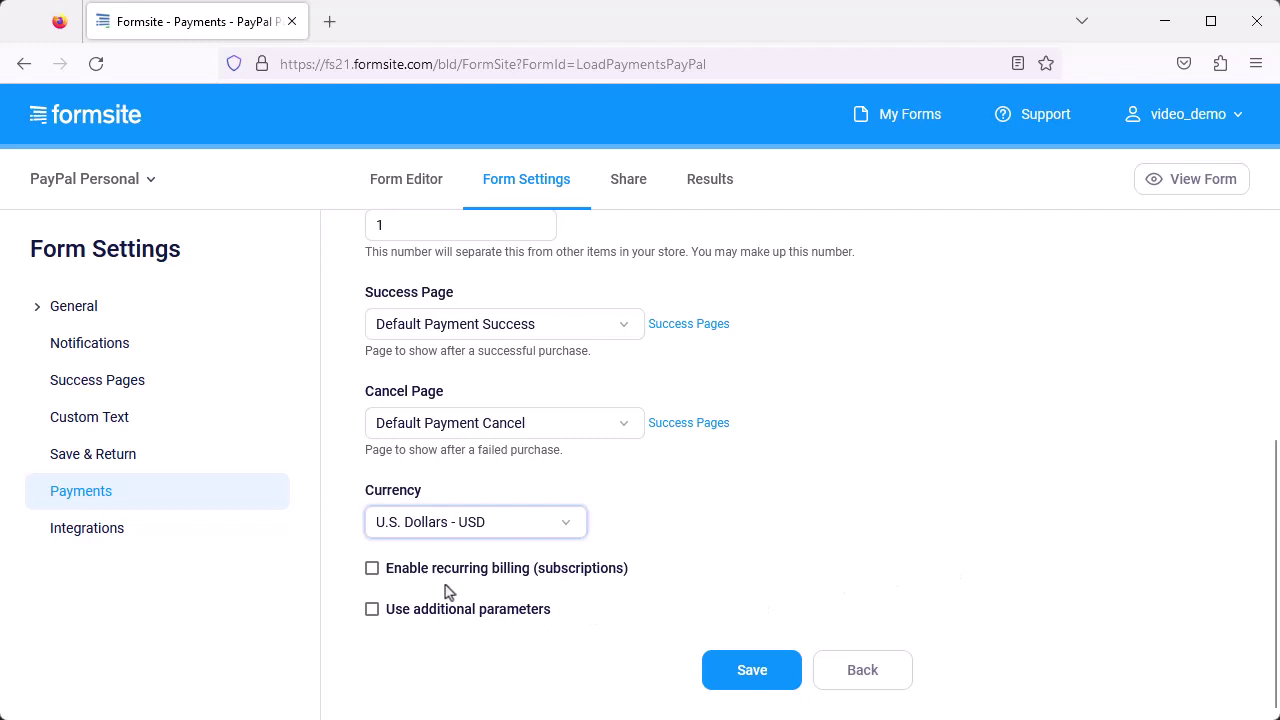
pyautogui.click(372, 568)
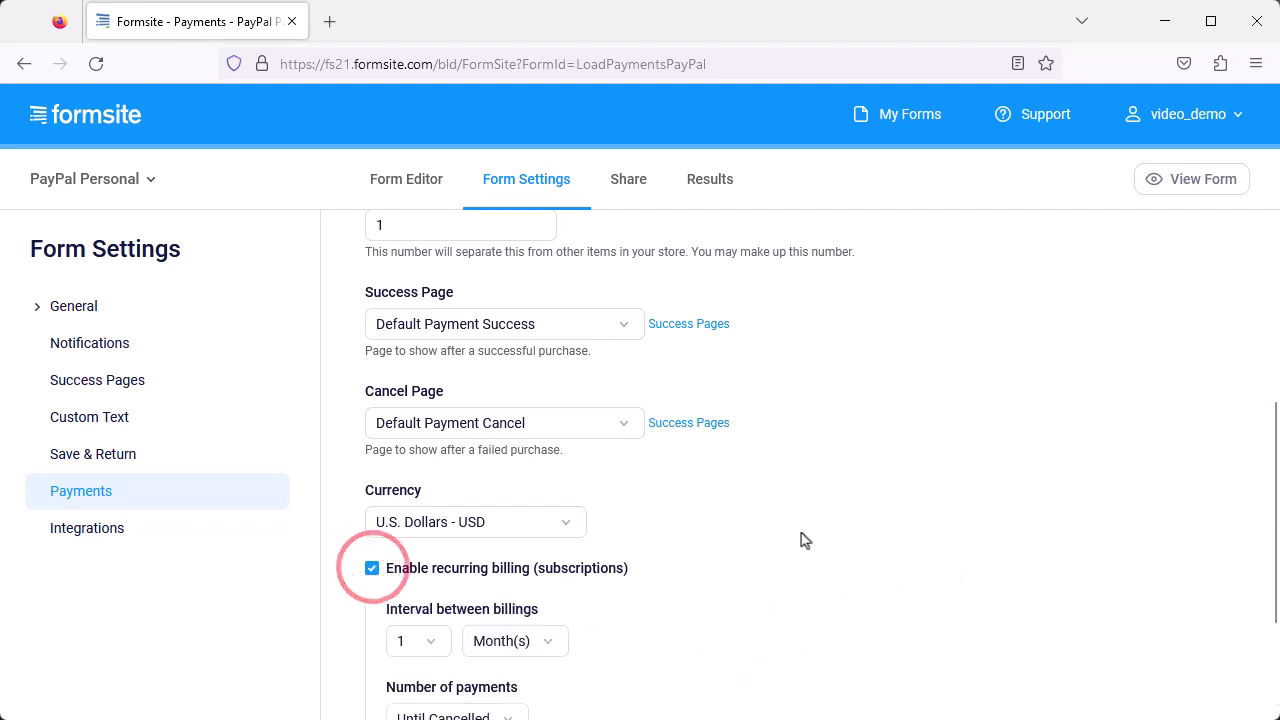
pyautogui.scroll(-2, 800, 540)
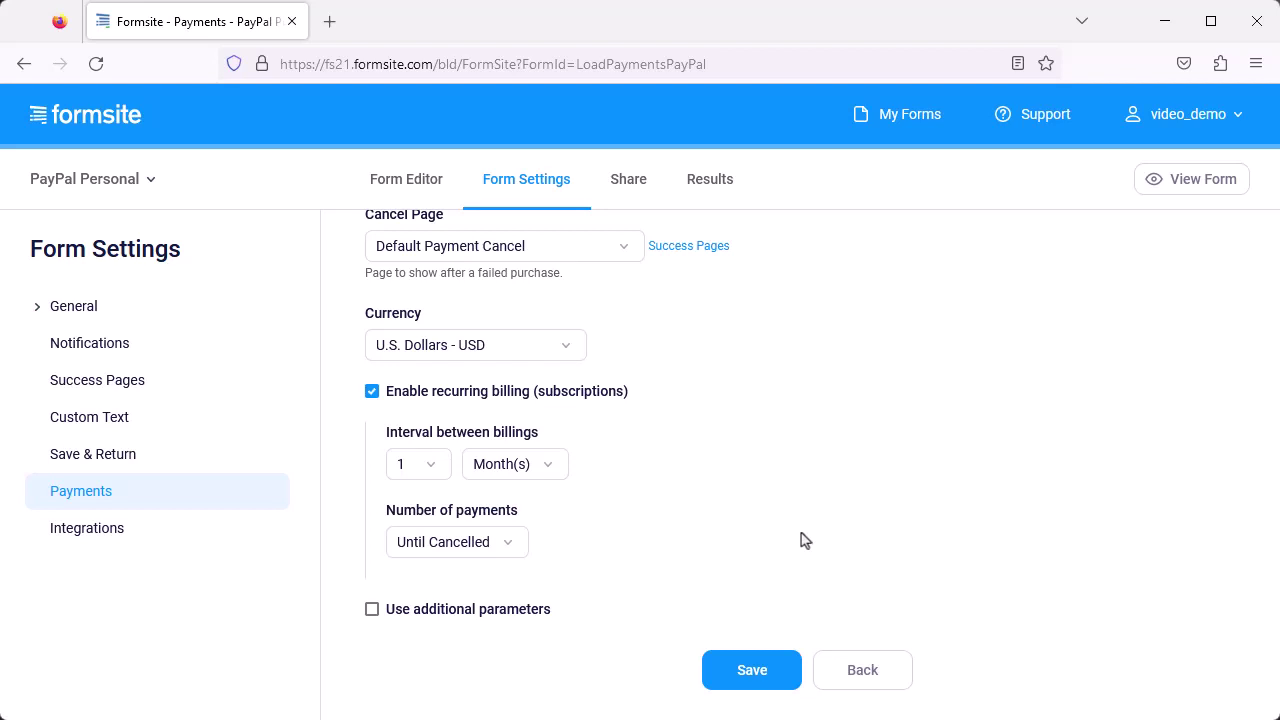
pyautogui.click(372, 391)
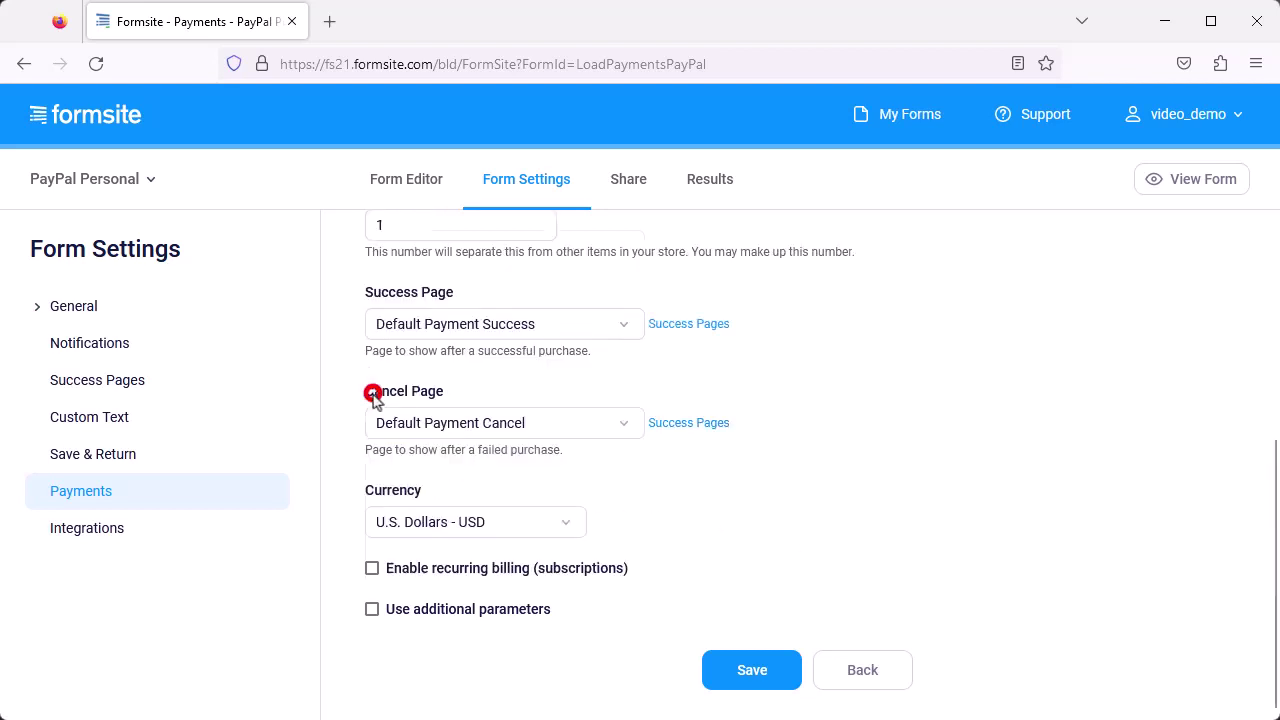
# Try the additional PayPal parameters option, then turn it back off.
pyautogui.click(372, 609)
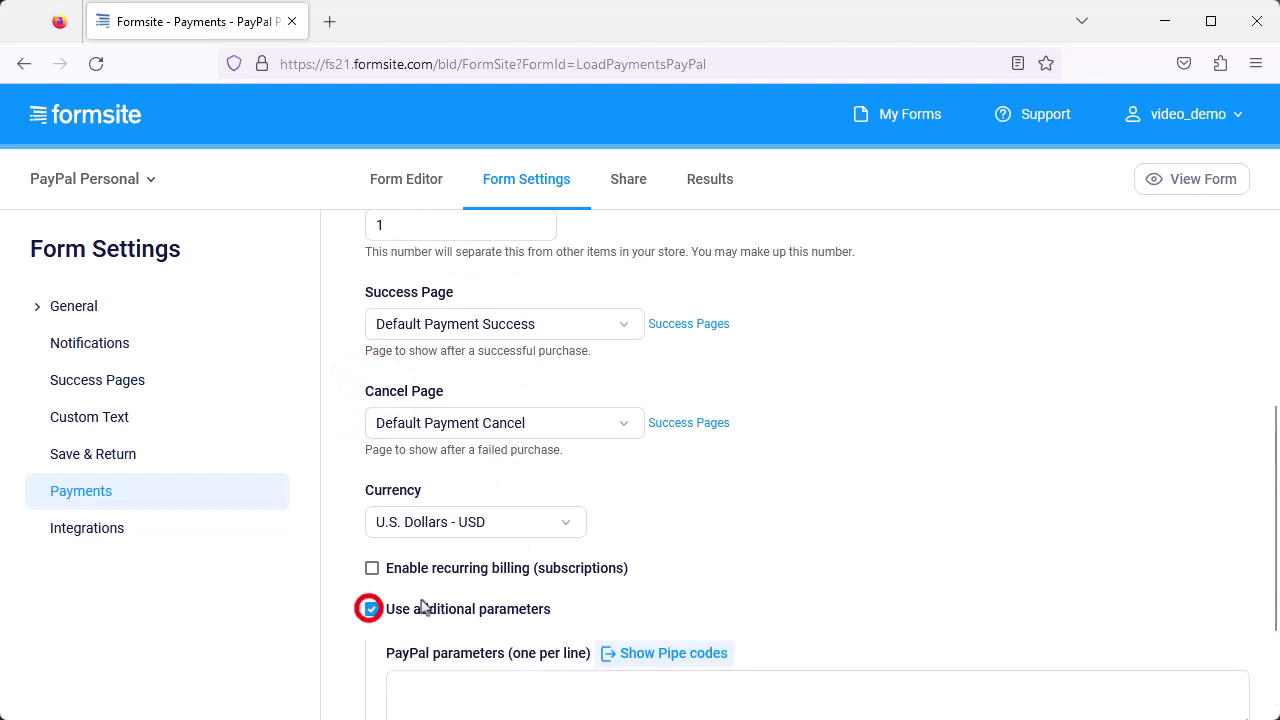
pyautogui.scroll(-2, 779, 529)
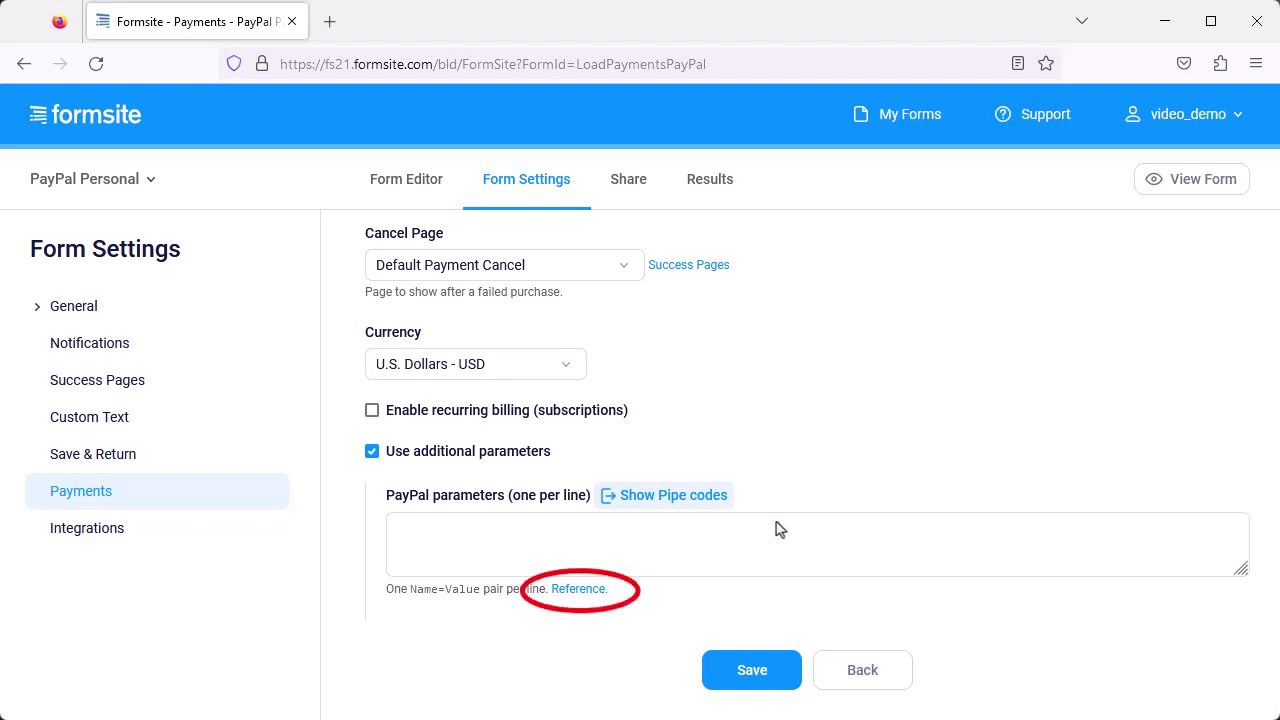
pyautogui.click(371, 449)
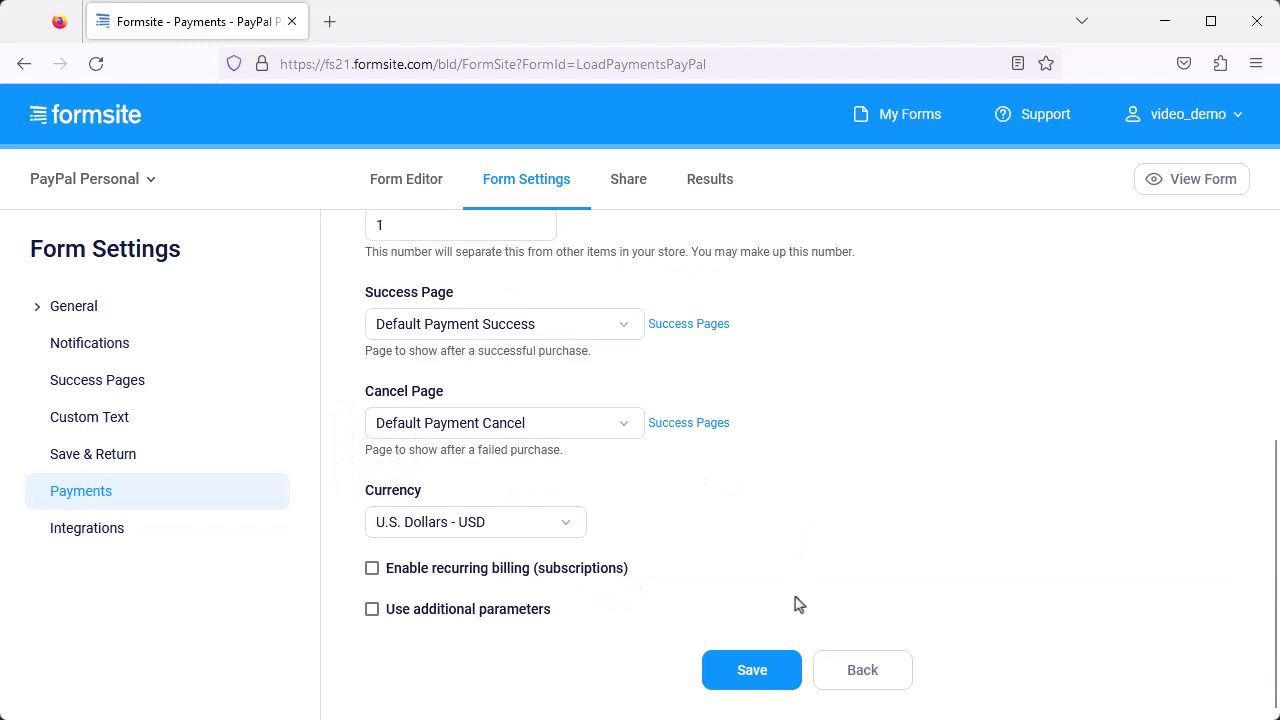
# Save the PayPal settings, then preview the form and order Item B for $3.00.
pyautogui.click(772, 665)
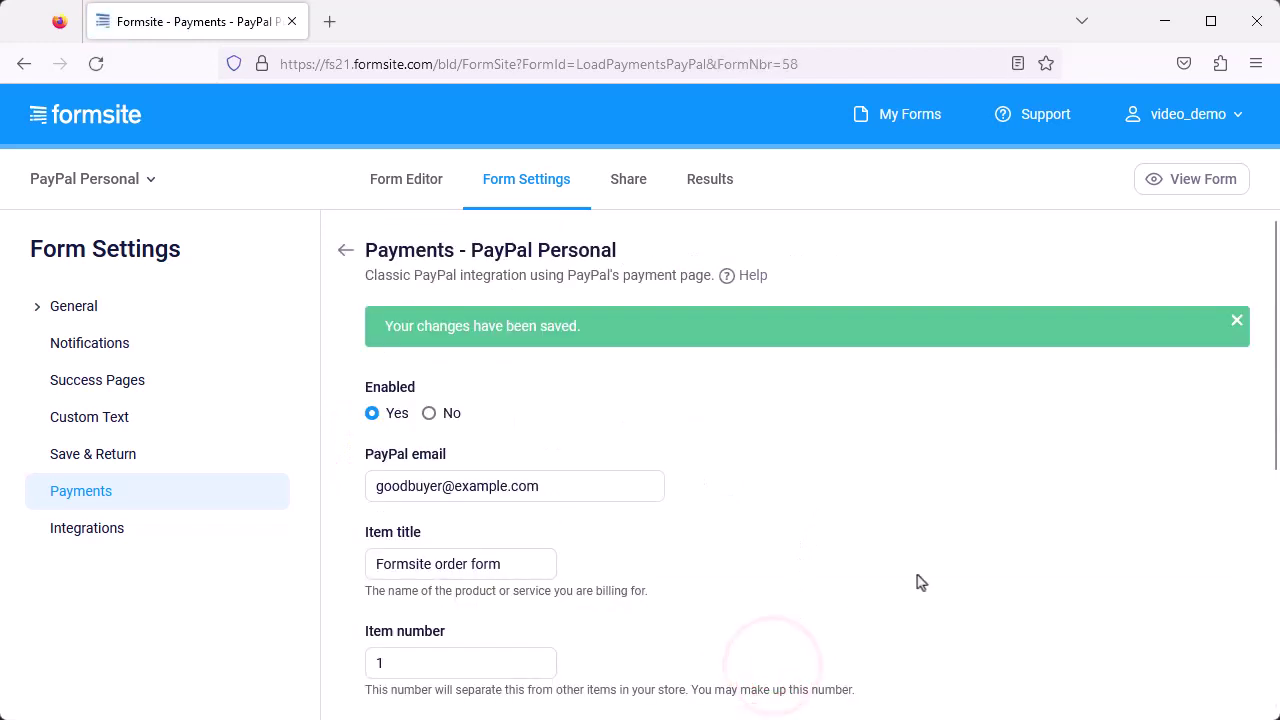
pyautogui.click(1179, 185)
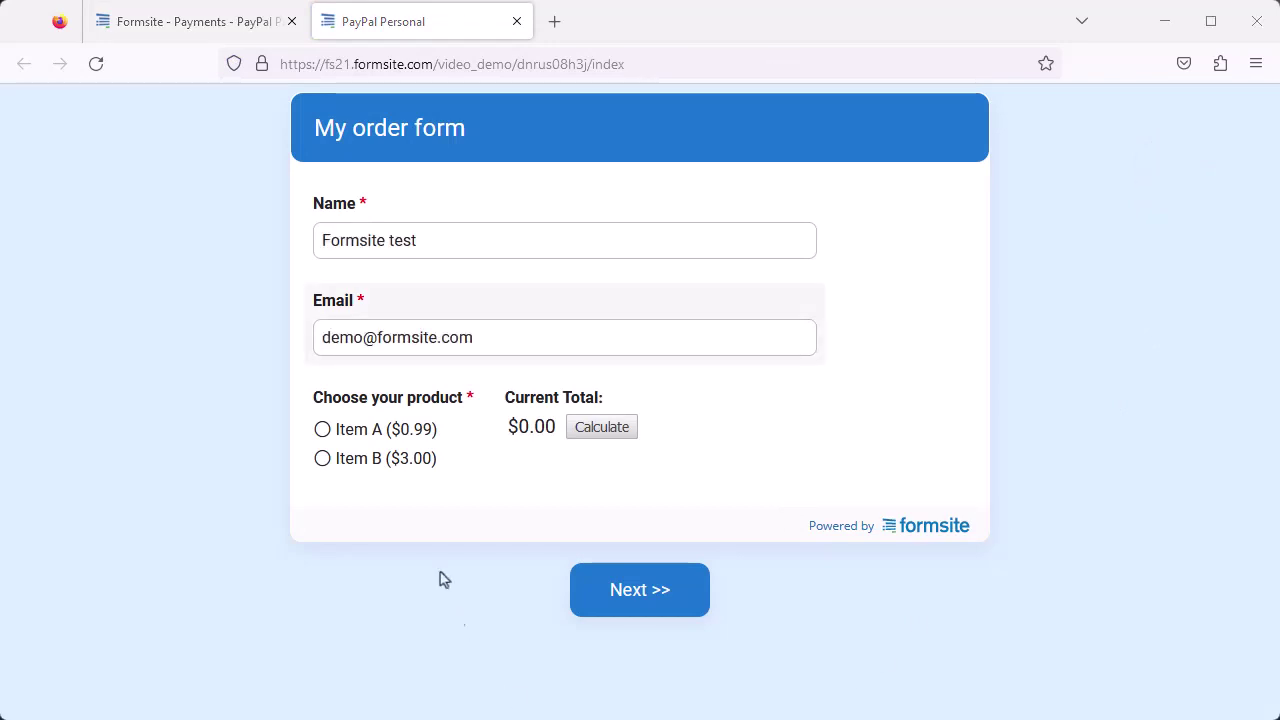
pyautogui.click(404, 459)
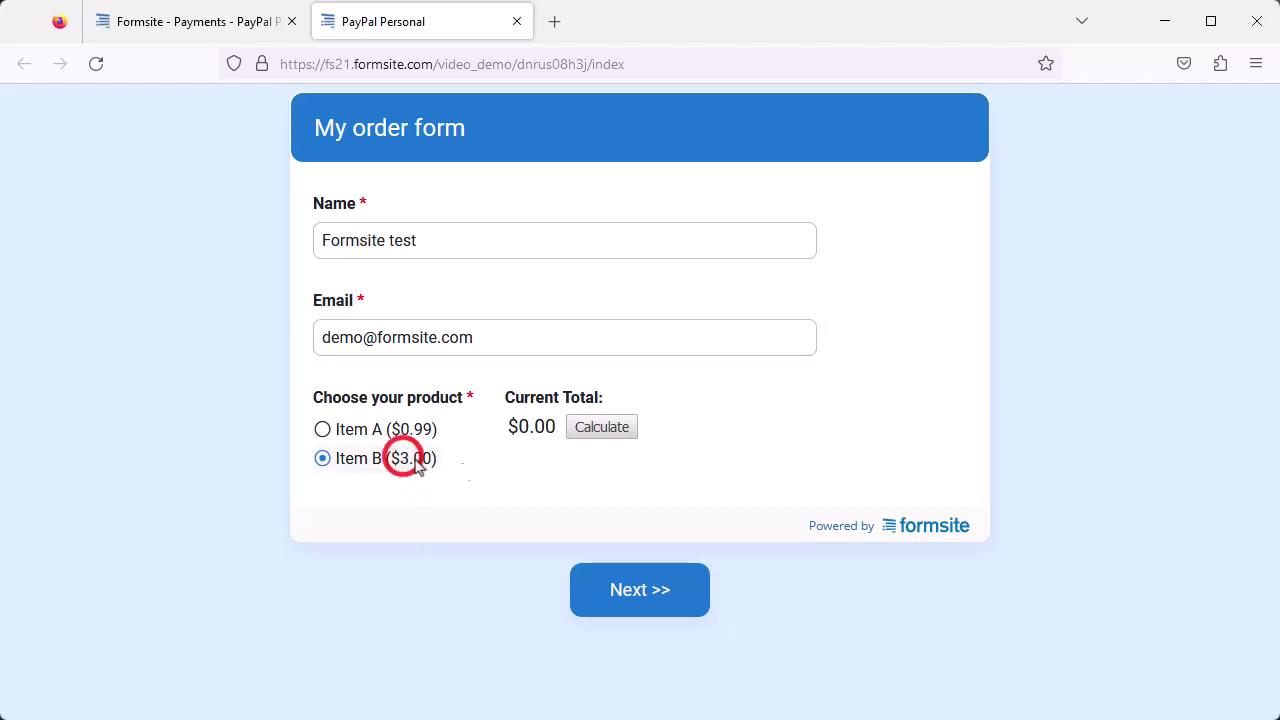
pyautogui.click(600, 426)
pyautogui.click(640, 590)
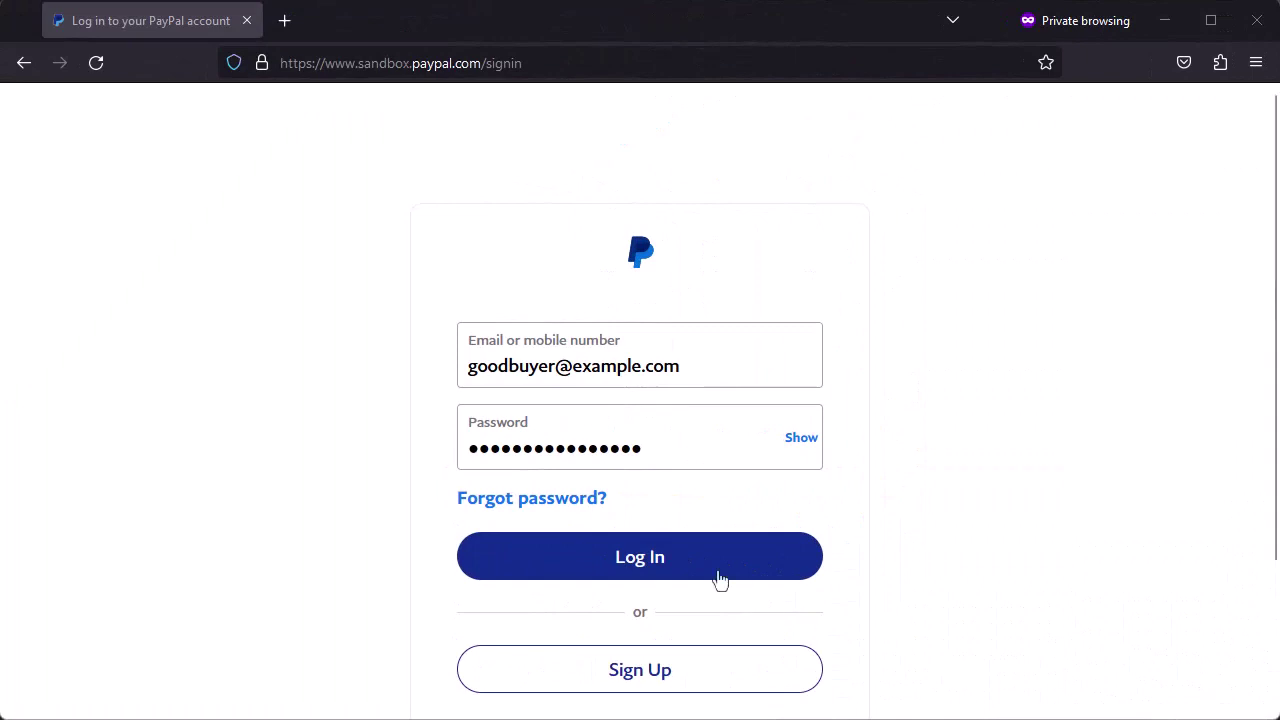
# Log in to the PayPal sandbox and review Seller Tools > Website preferences.
pyautogui.click(685, 555)
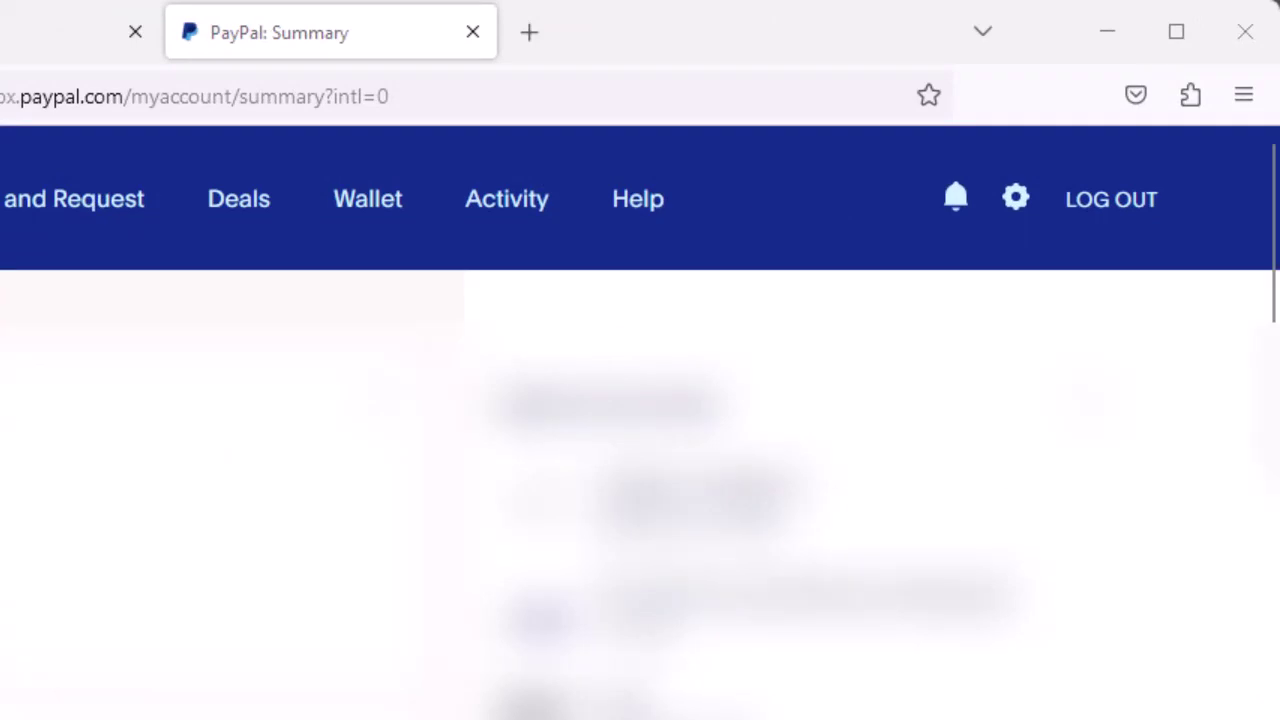
pyautogui.click(1015, 200)
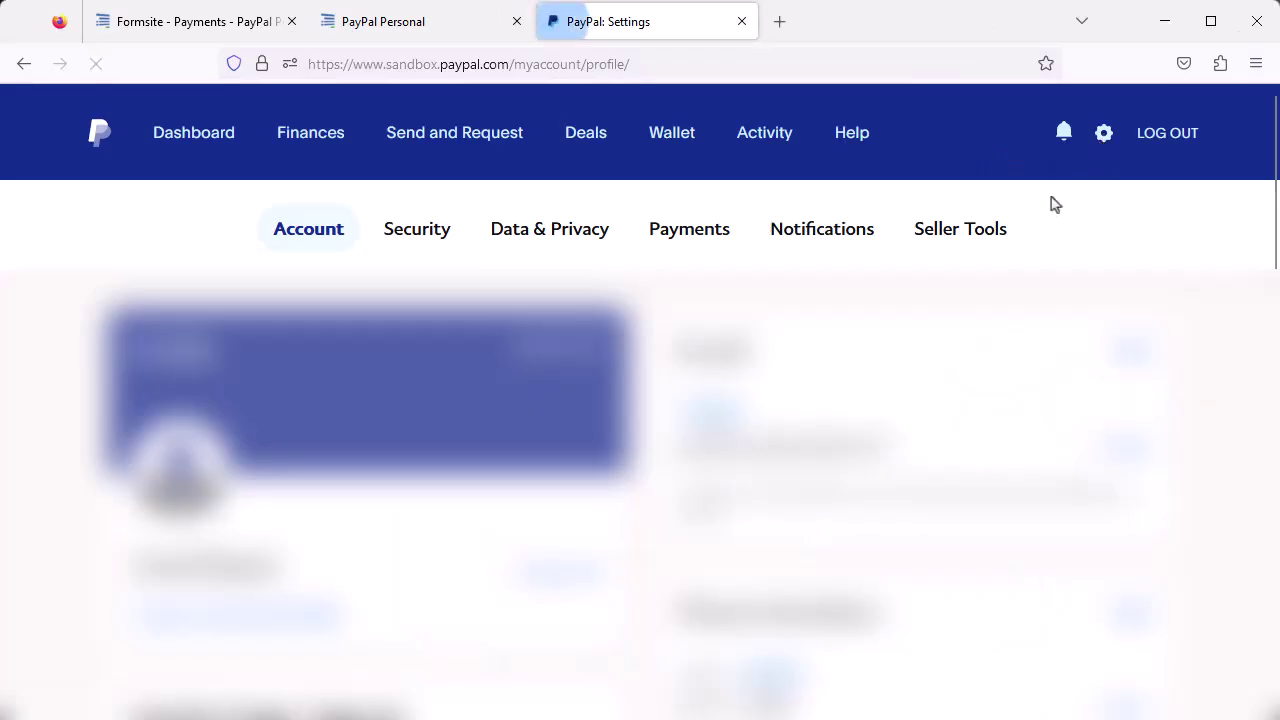
pyautogui.click(993, 229)
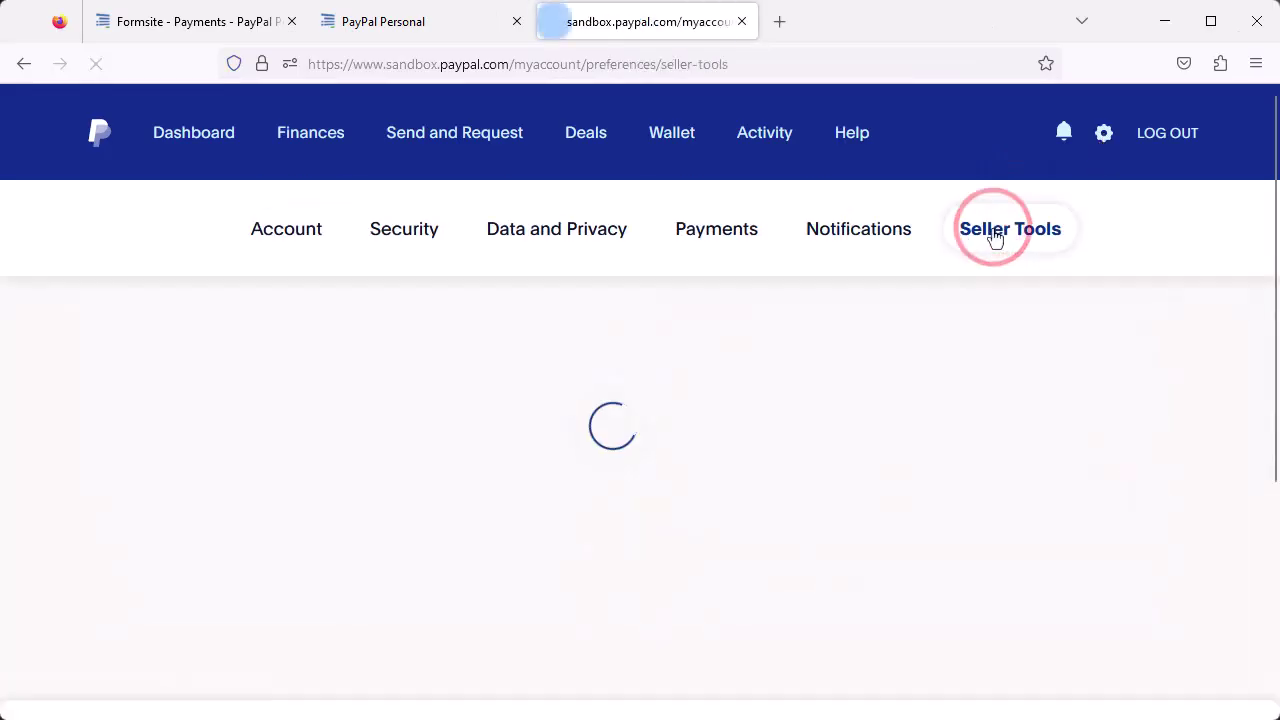
pyautogui.scroll(-3, 940, 440)
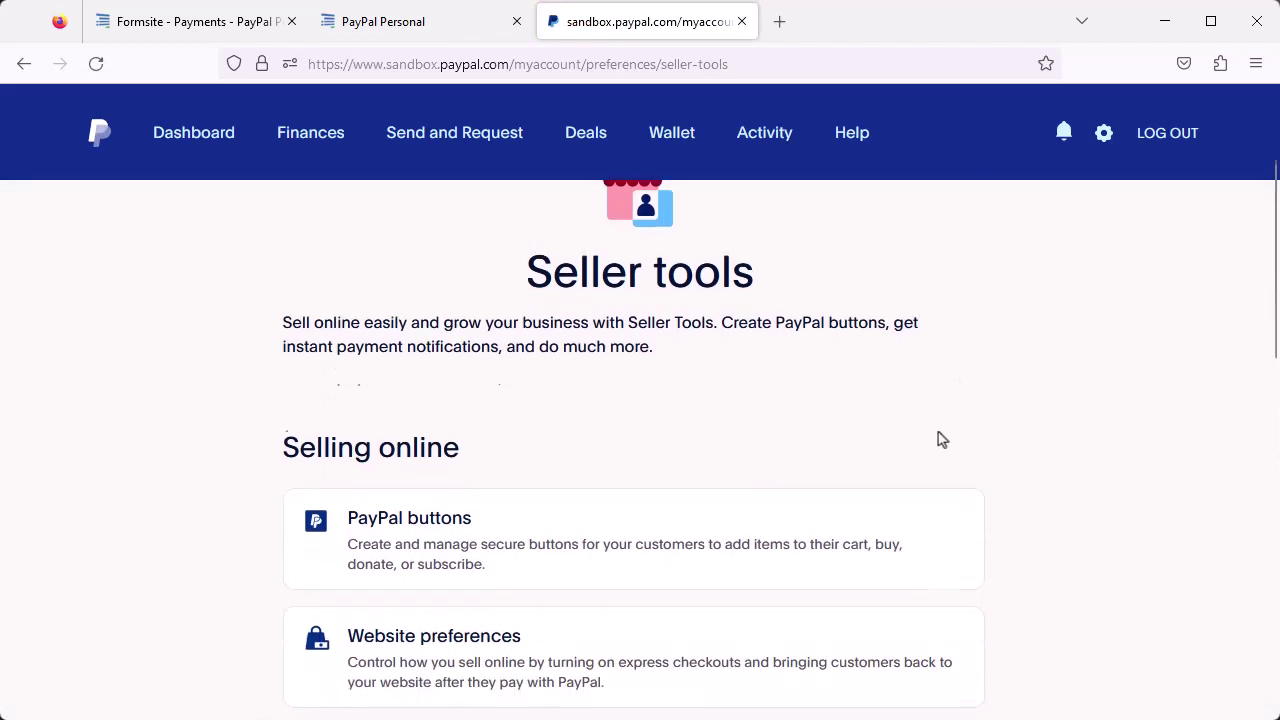
pyautogui.click(688, 532)
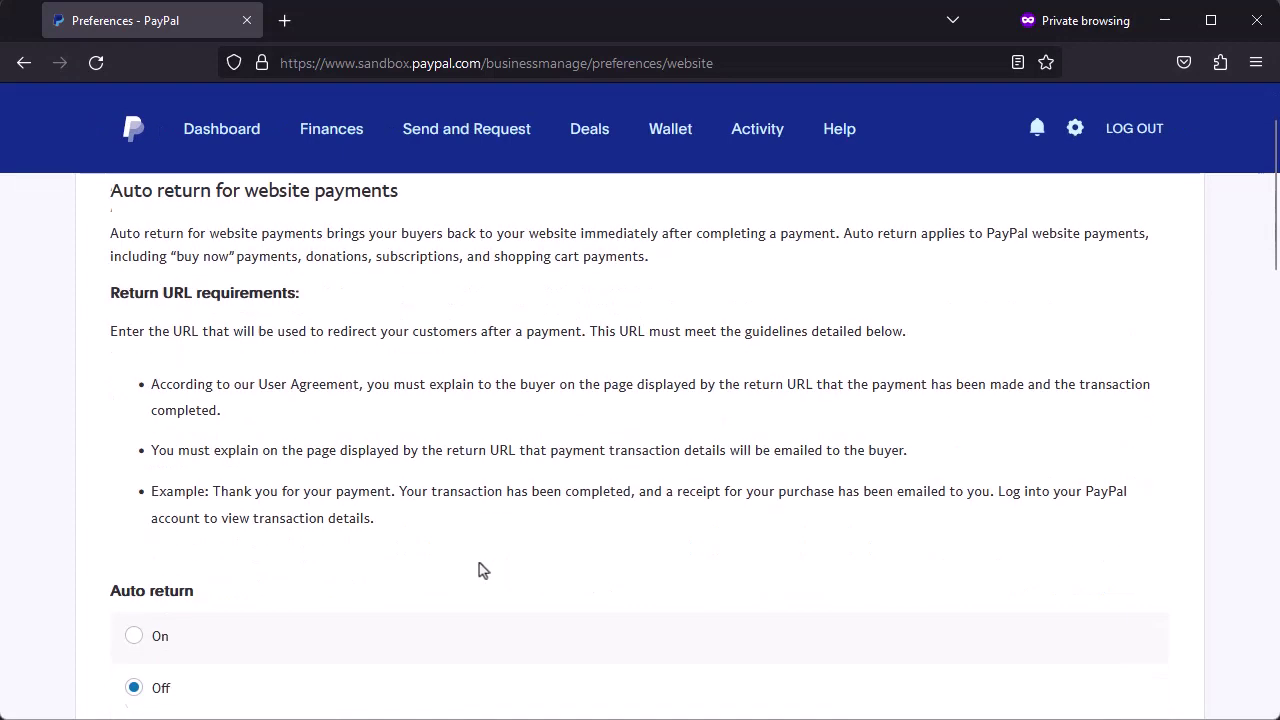
pyautogui.scroll(-2, 477, 565)
pyautogui.scroll(-1, 477, 565)
pyautogui.scroll(-2, 479, 563)
pyautogui.scroll(-2, 480, 570)
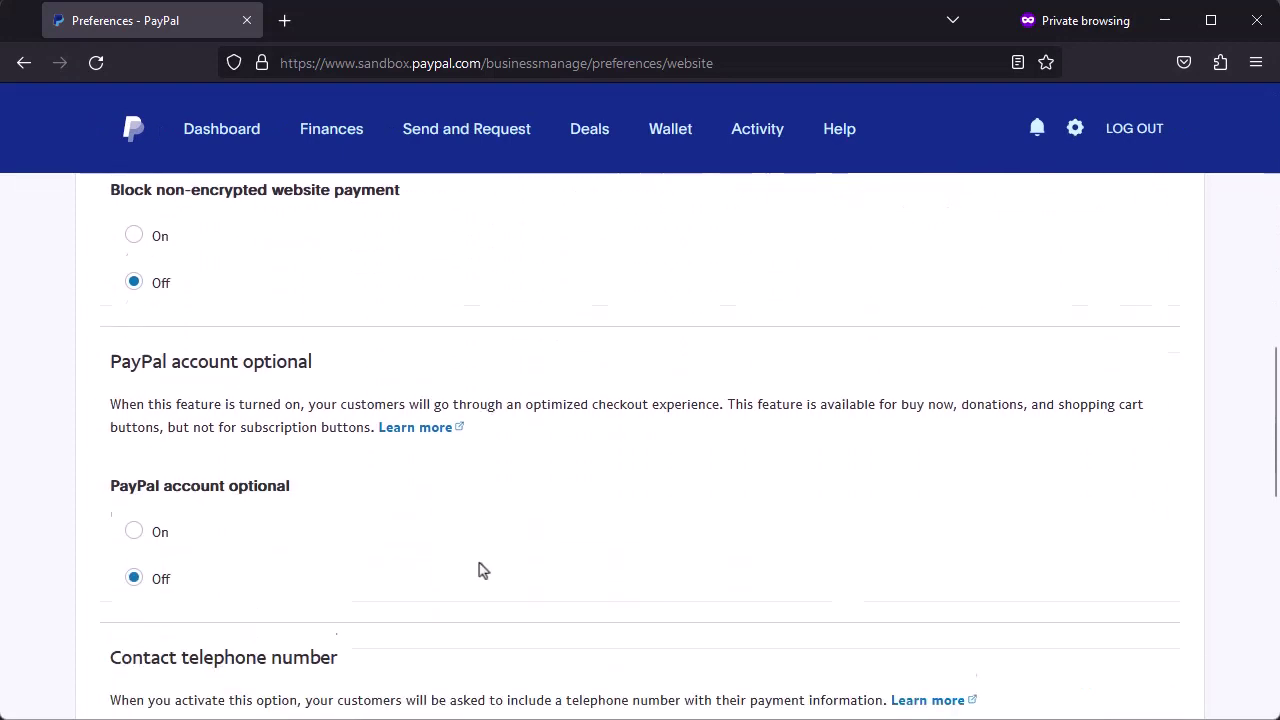
pyautogui.scroll(-2, 480, 569)
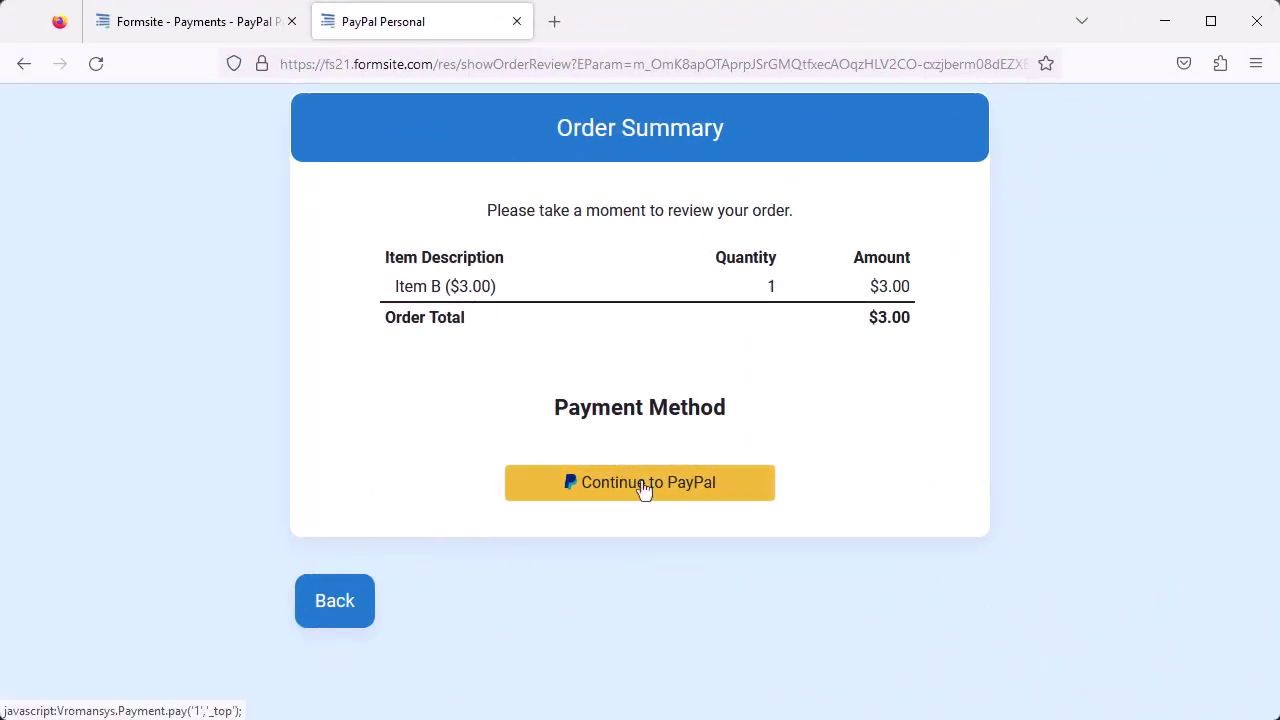
# Enable a website payment preference and pay the $3.00 order through PayPal.
pyautogui.click(644, 486)
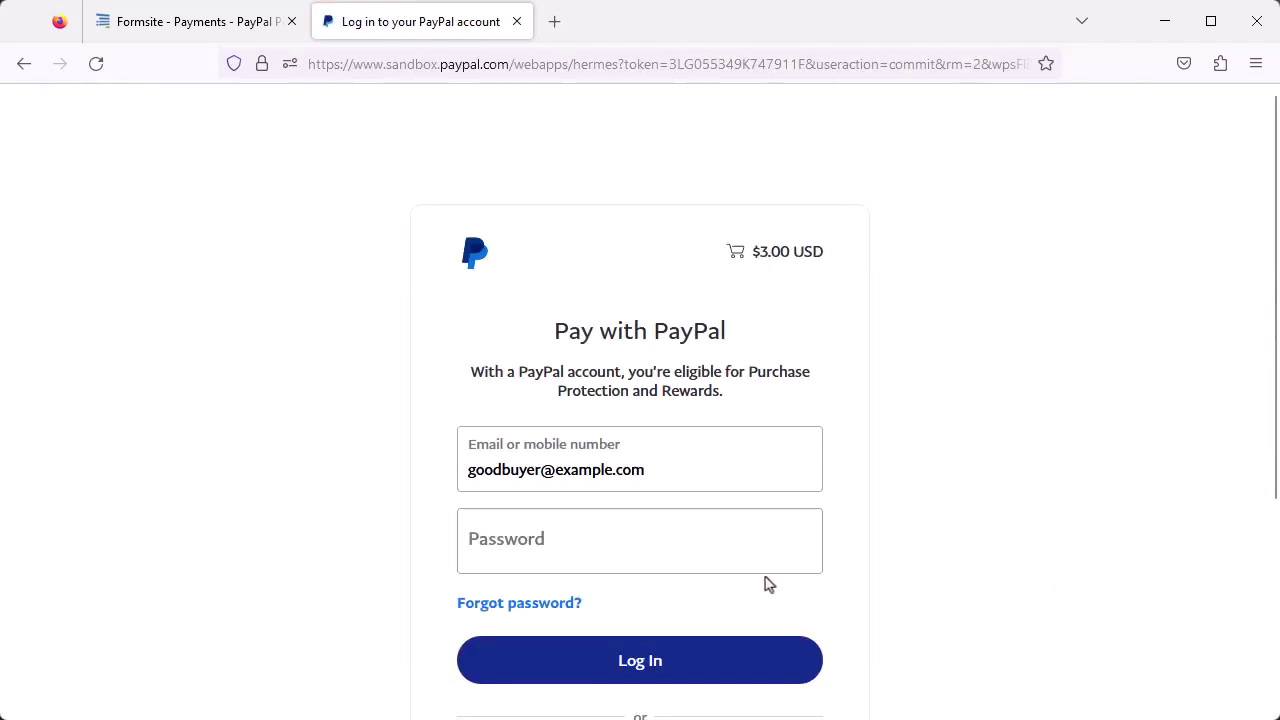
pyautogui.scroll(-2, 925, 545)
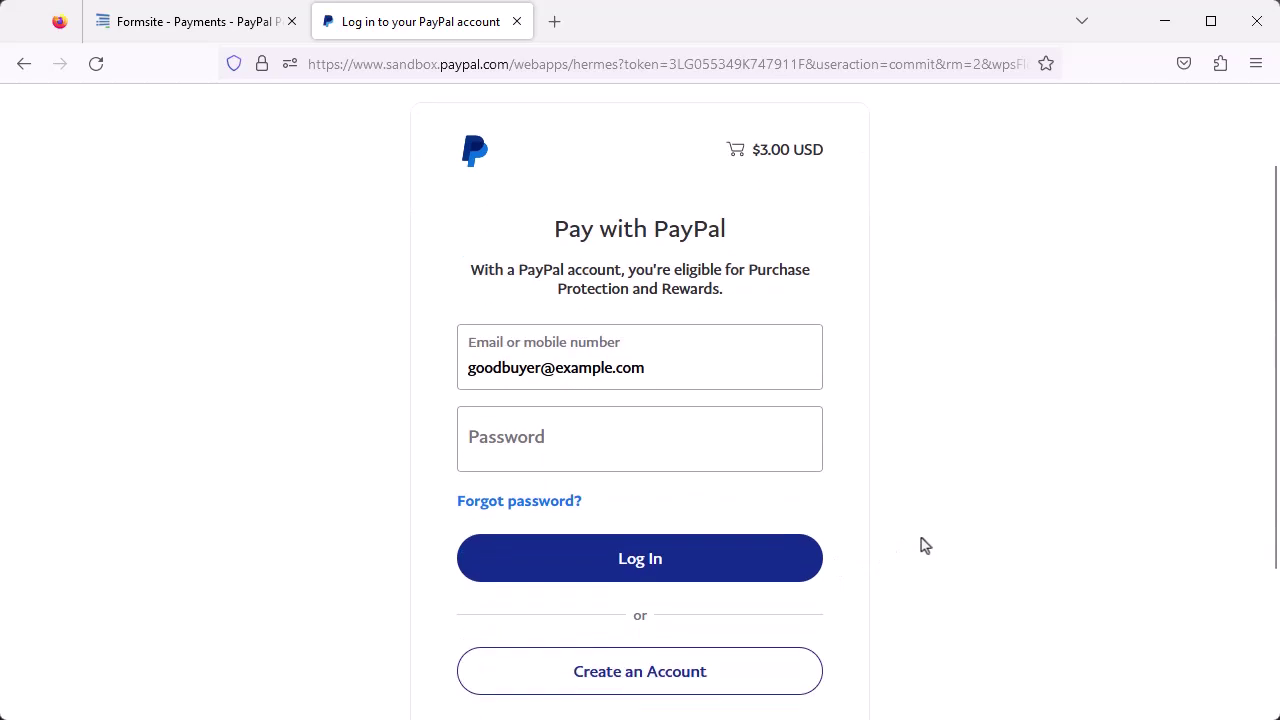
pyautogui.scroll(-2, 925, 545)
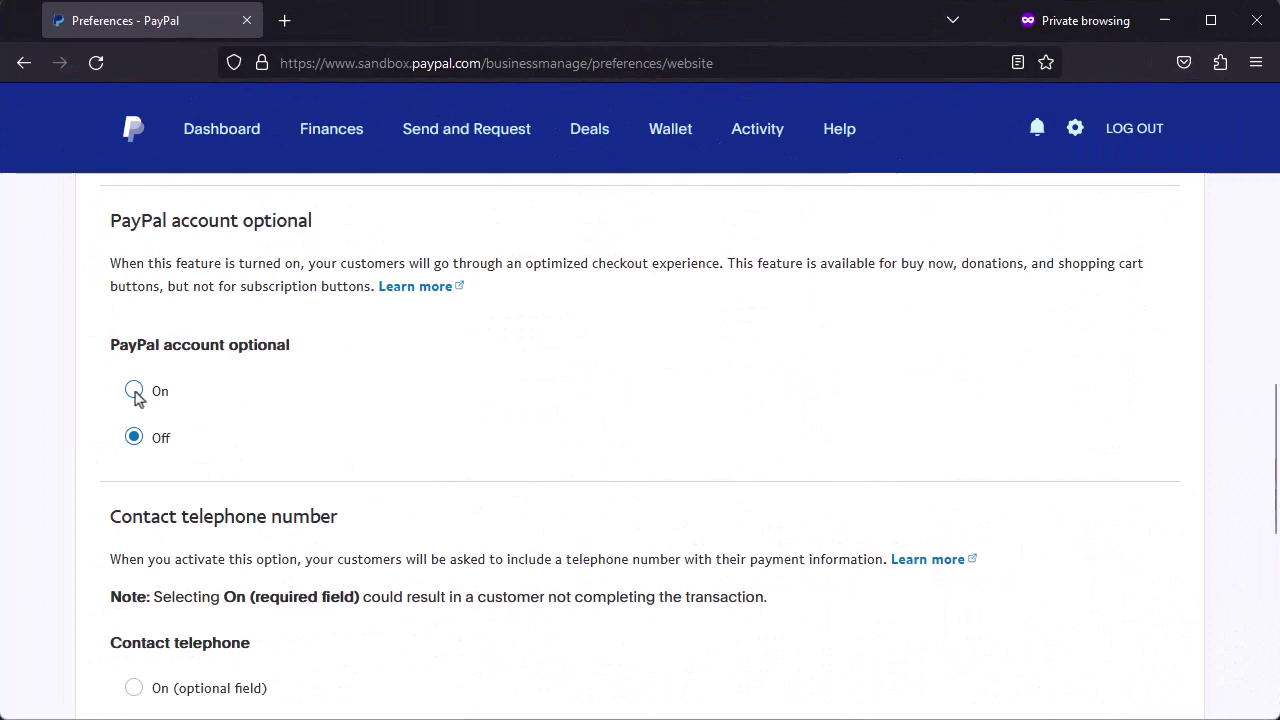
pyautogui.click(135, 390)
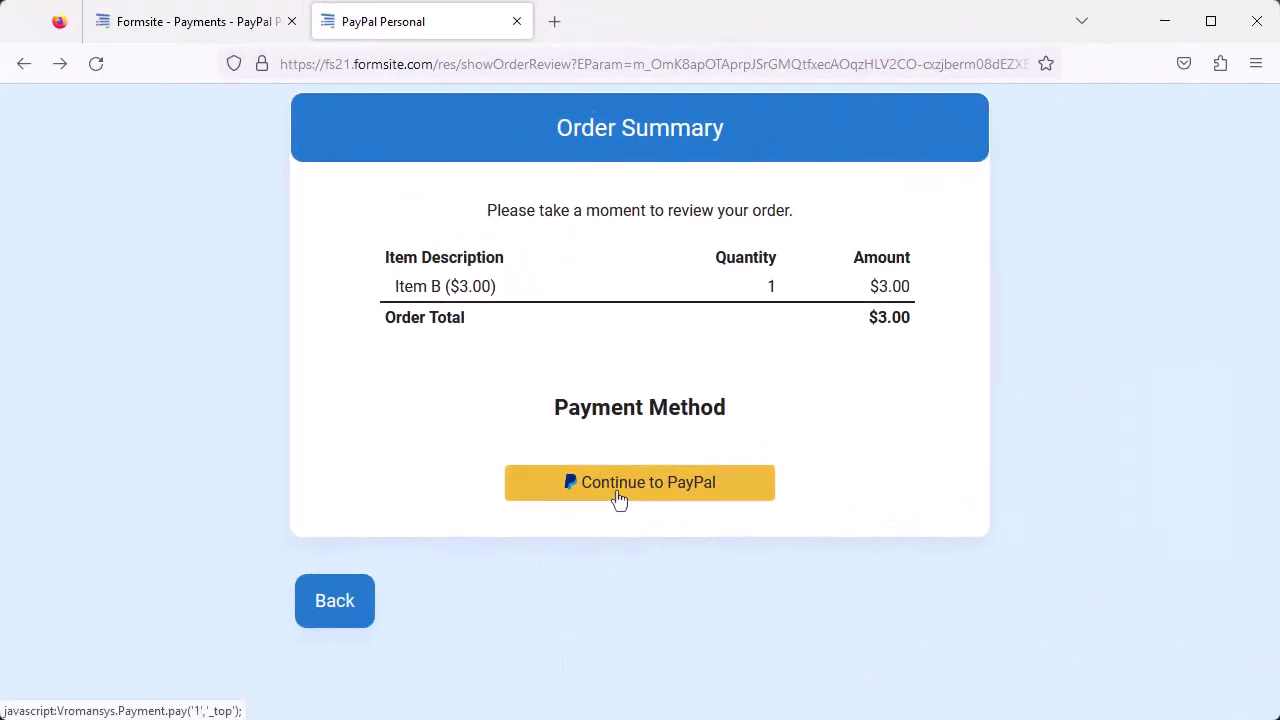
pyautogui.click(619, 498)
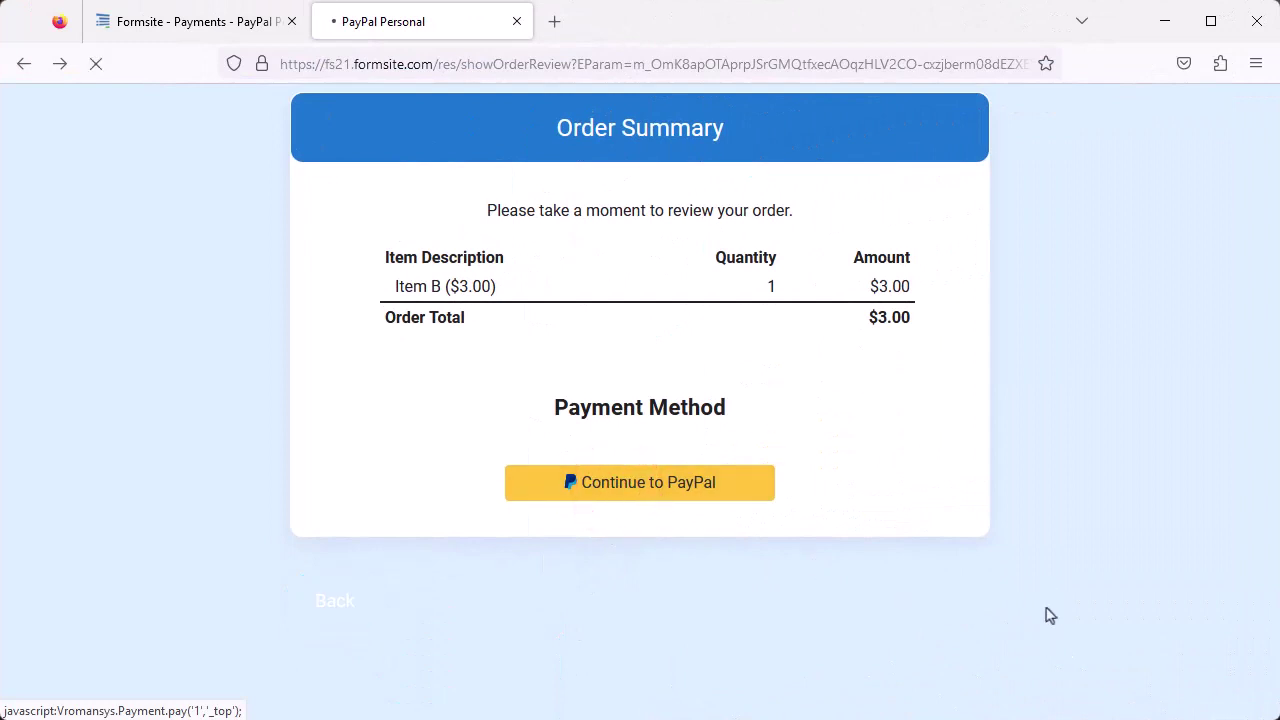
pyautogui.scroll(-4, 1050, 615)
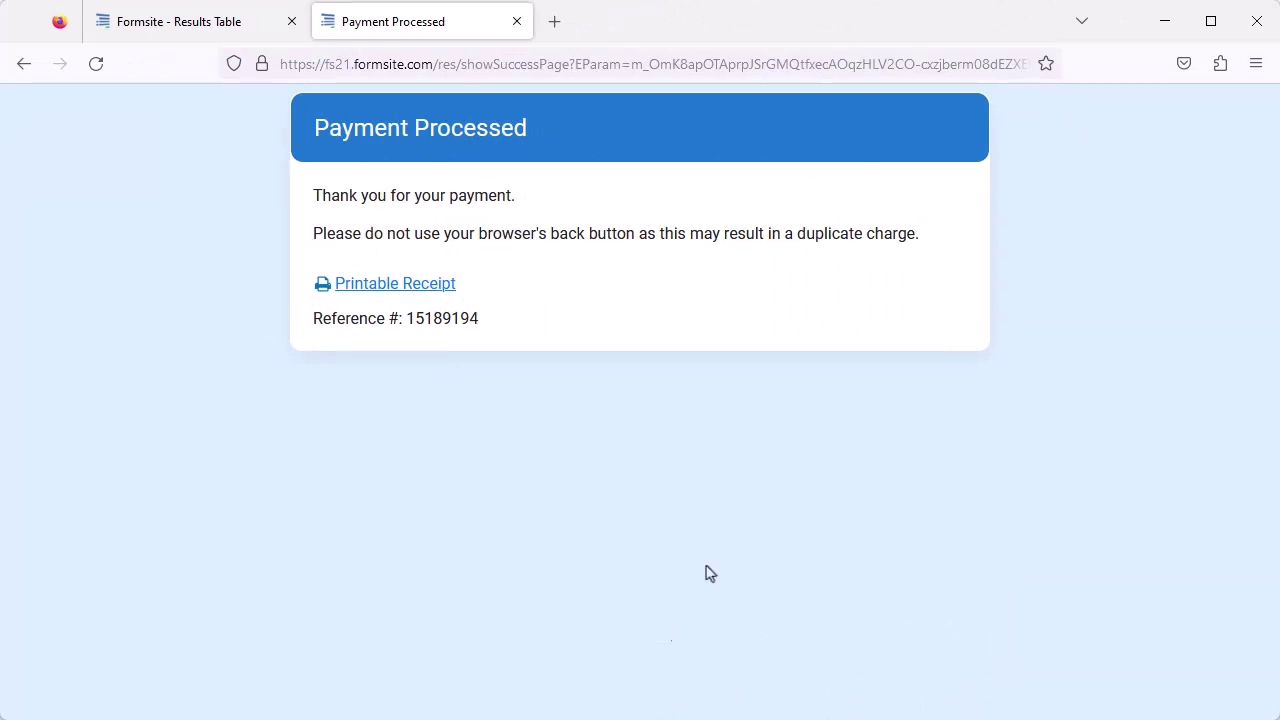
# Check result 15189194's payment history in the Results Table shows the $3.00 payment Completed.
pyautogui.click(517, 21)
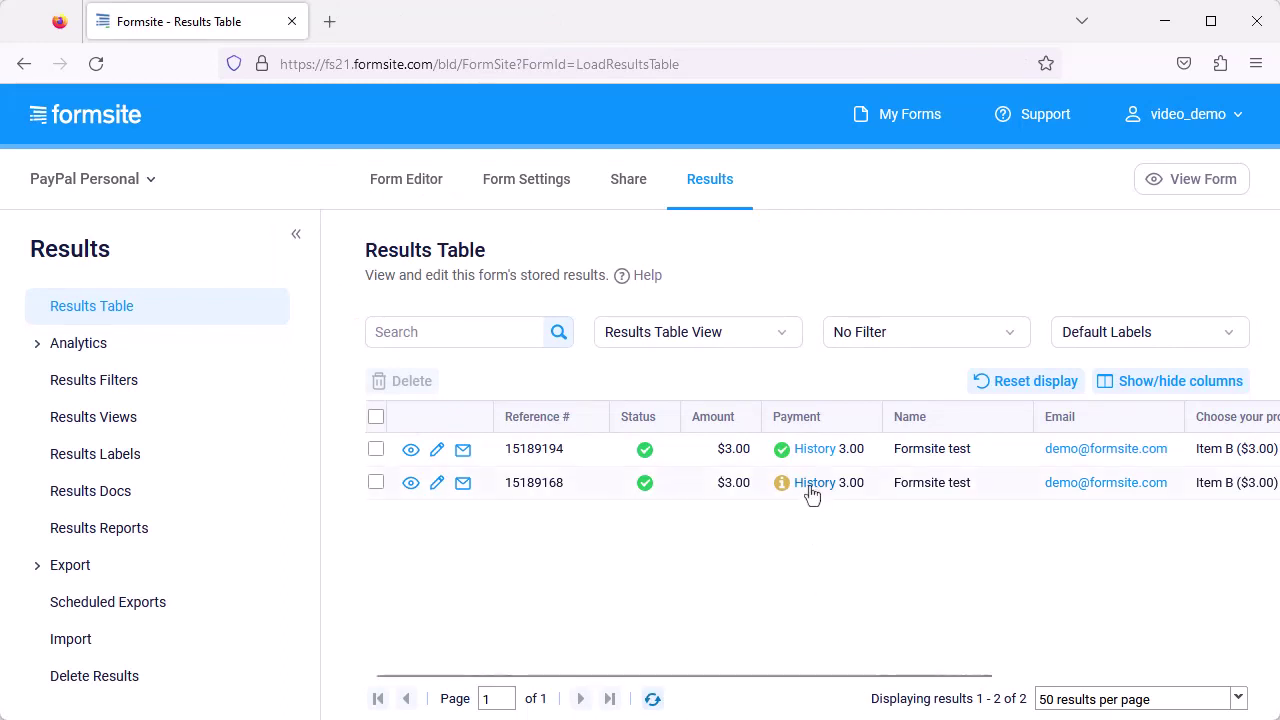
pyautogui.click(814, 452)
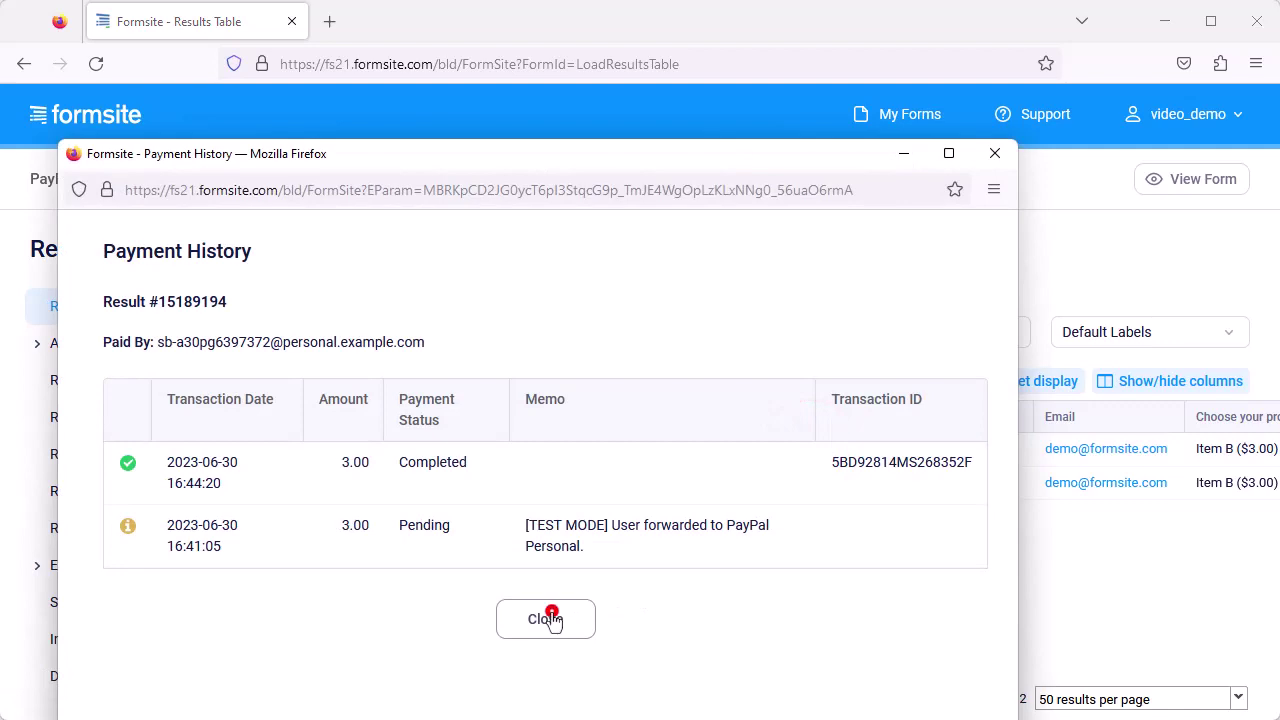
pyautogui.click(546, 619)
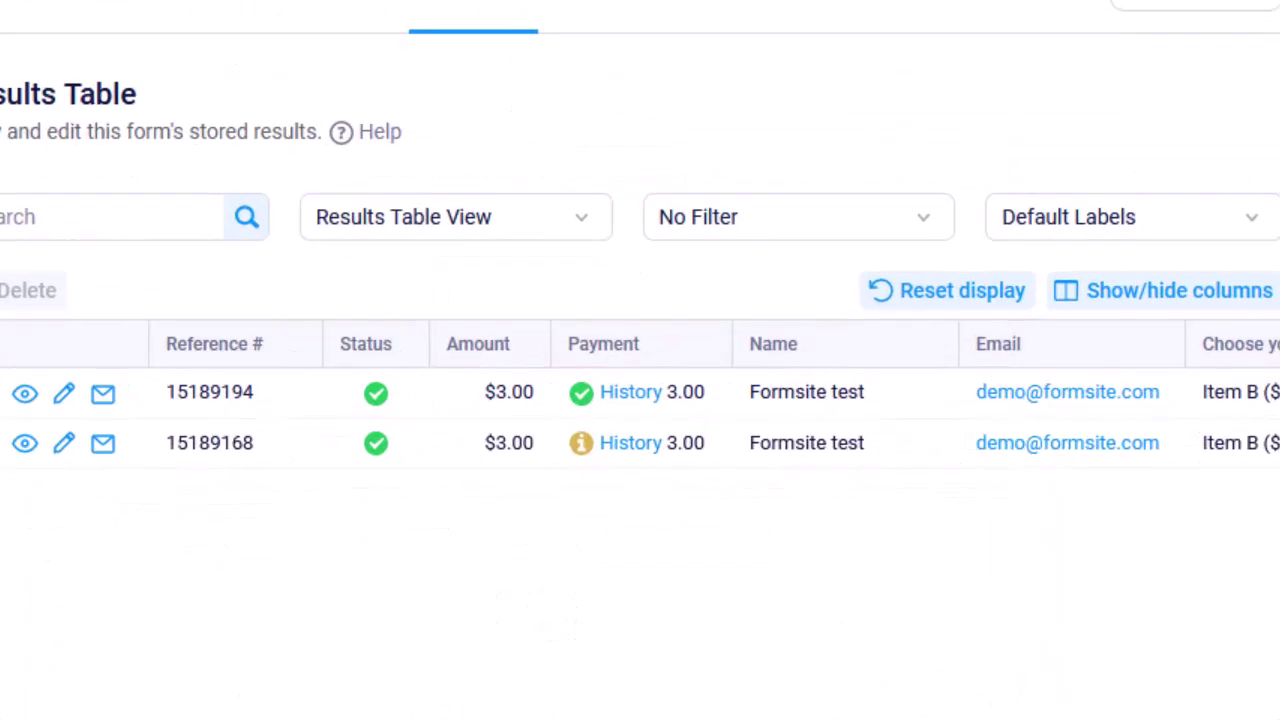